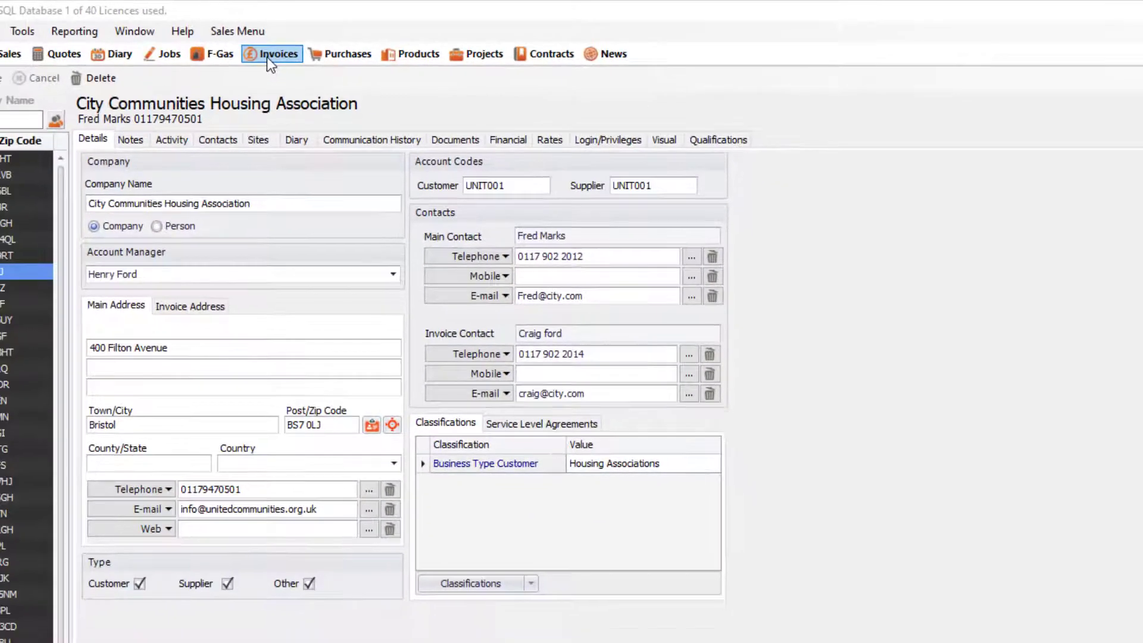
Create a new blank invoice and set its customer to John Smith Studios
left_click(265, 65)
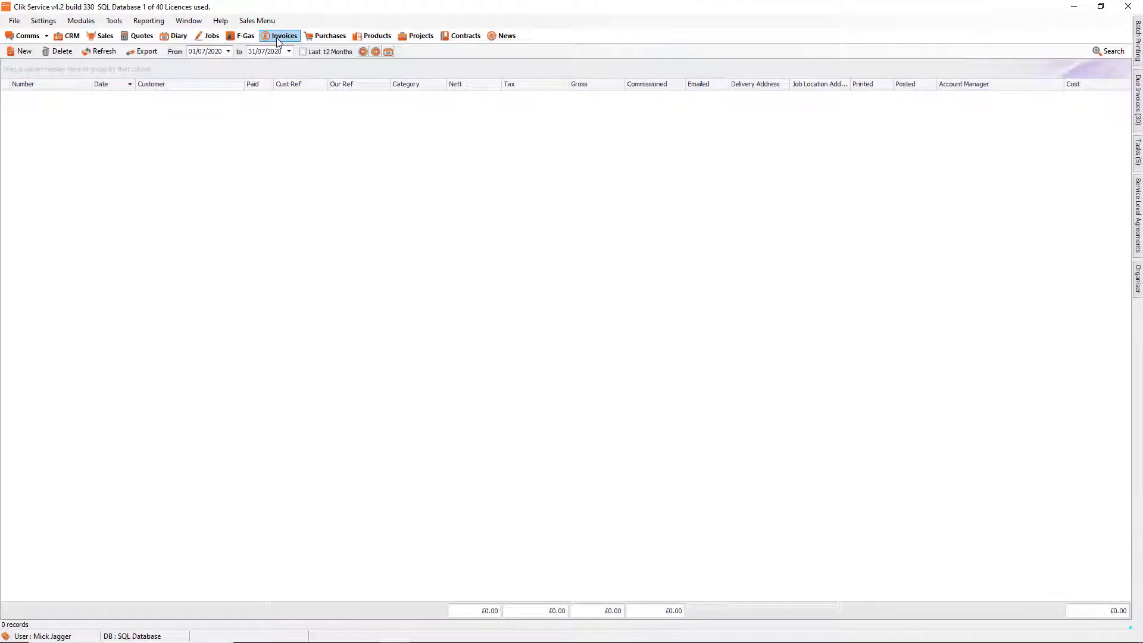
left_click(22, 52)
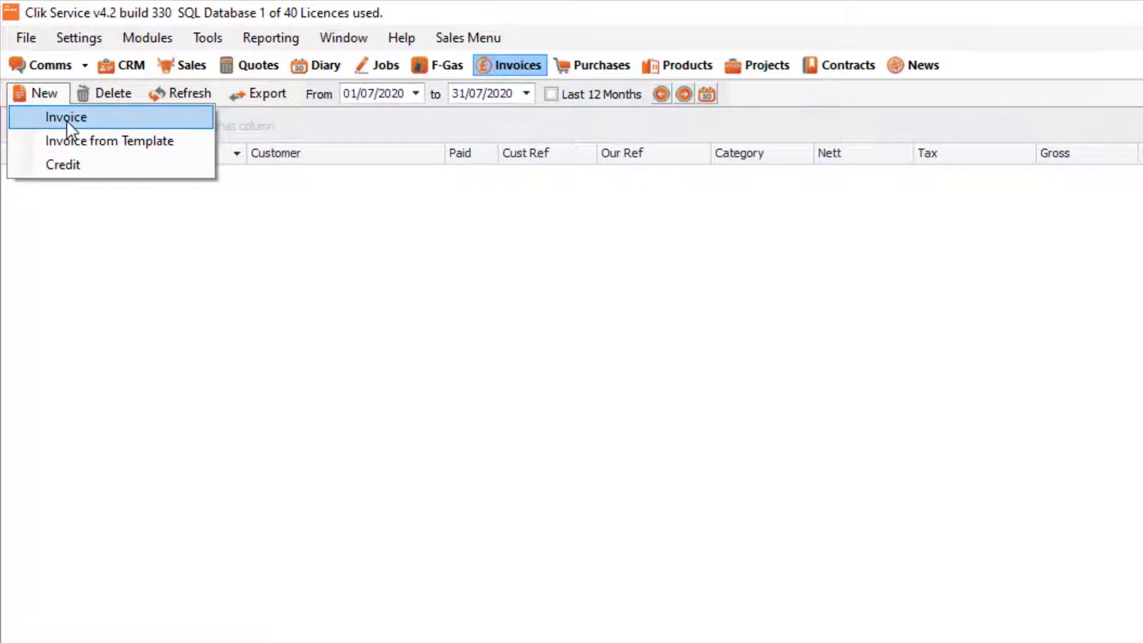
left_click(49, 108)
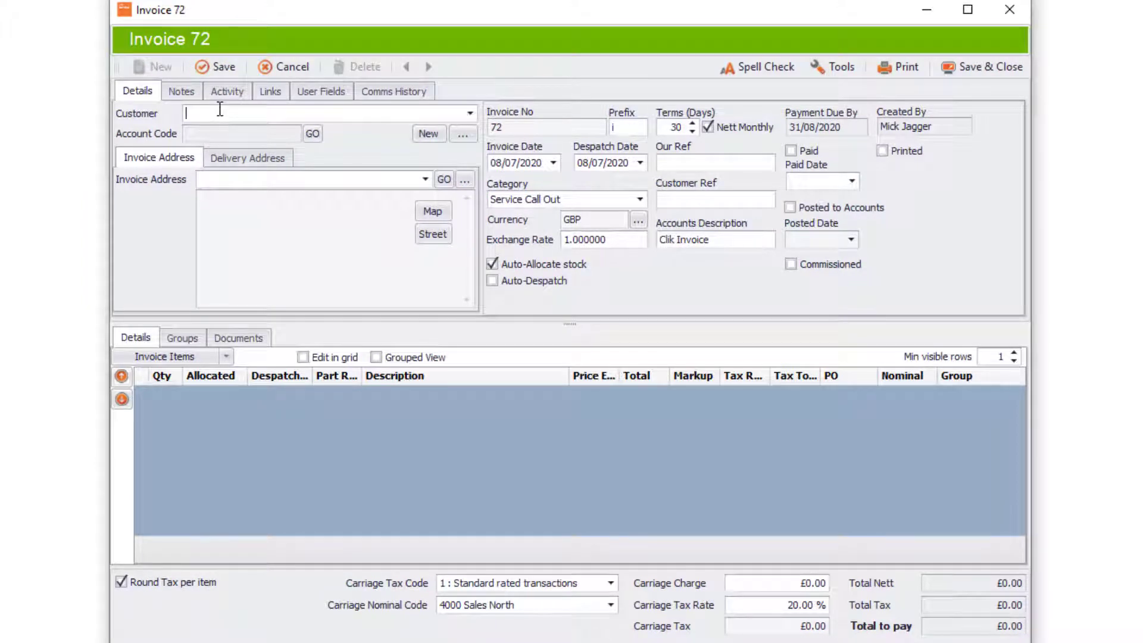
type("John Smith Studios")
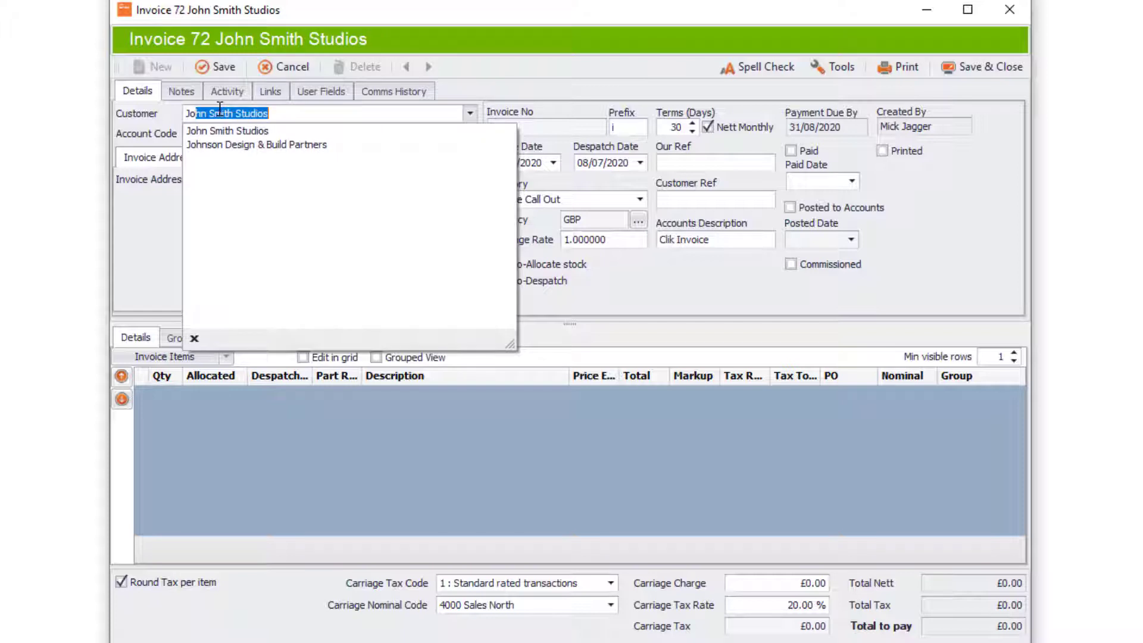
left_click(237, 133)
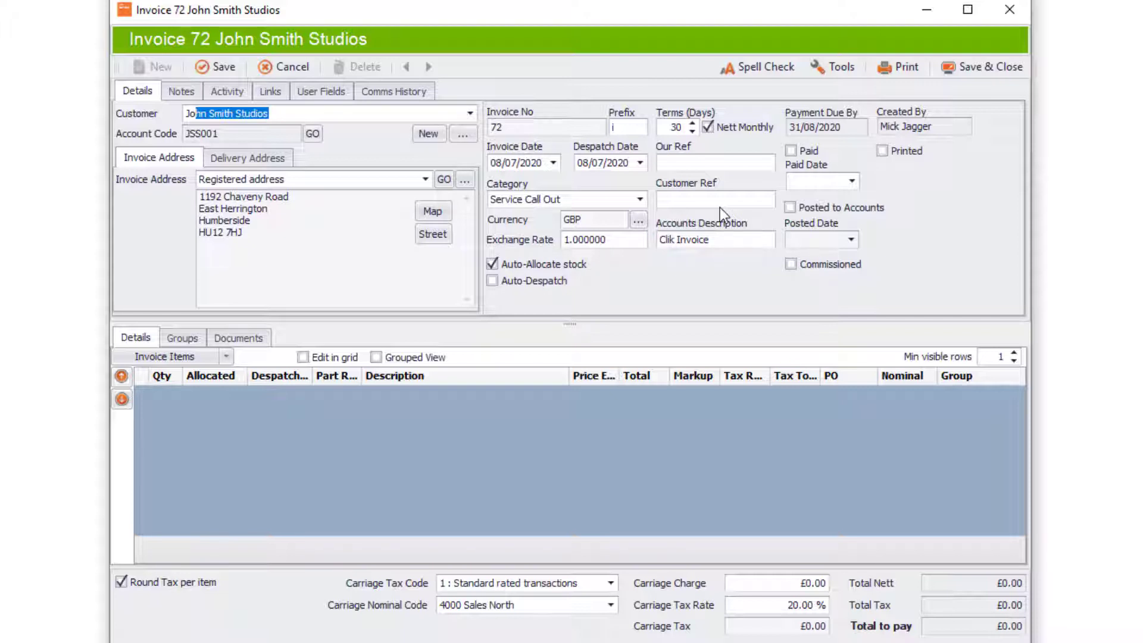
Enter the customer's purchase order number as the customer reference on the invoice
left_click(683, 199)
type("Po12")
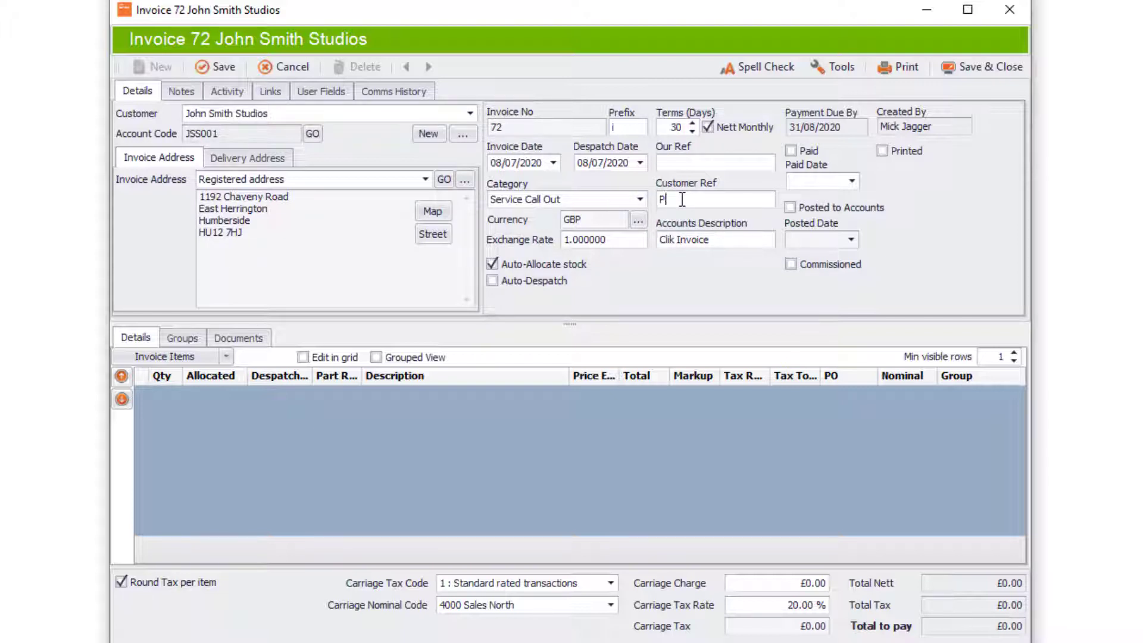
type("3")
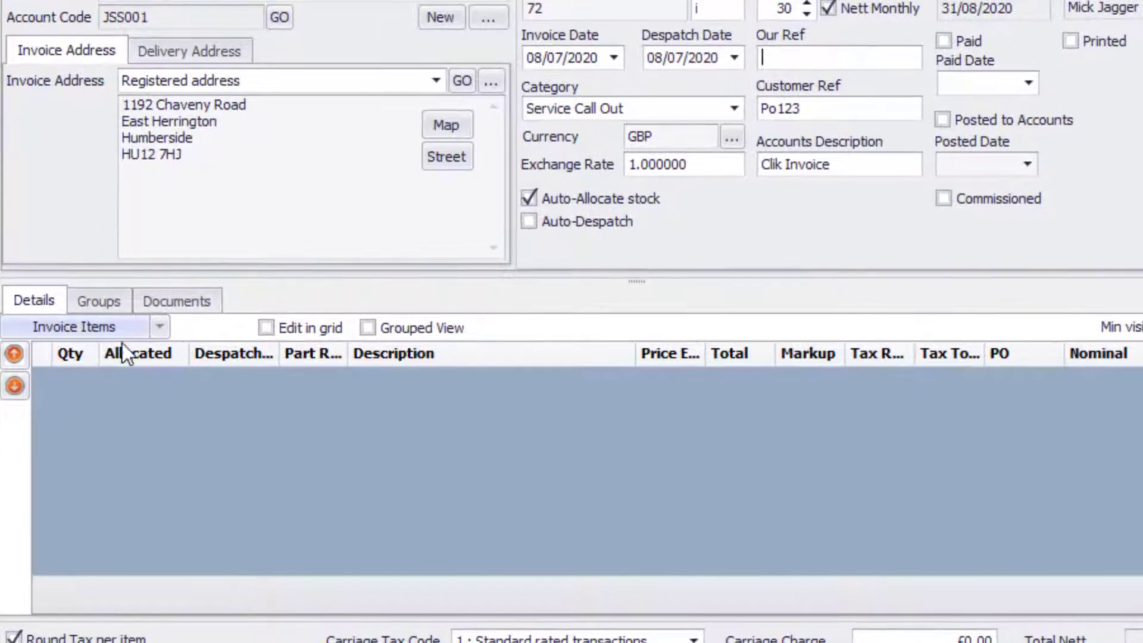
Open the product list for adding invoice items and remove its grouping by Category
left_click(159, 331)
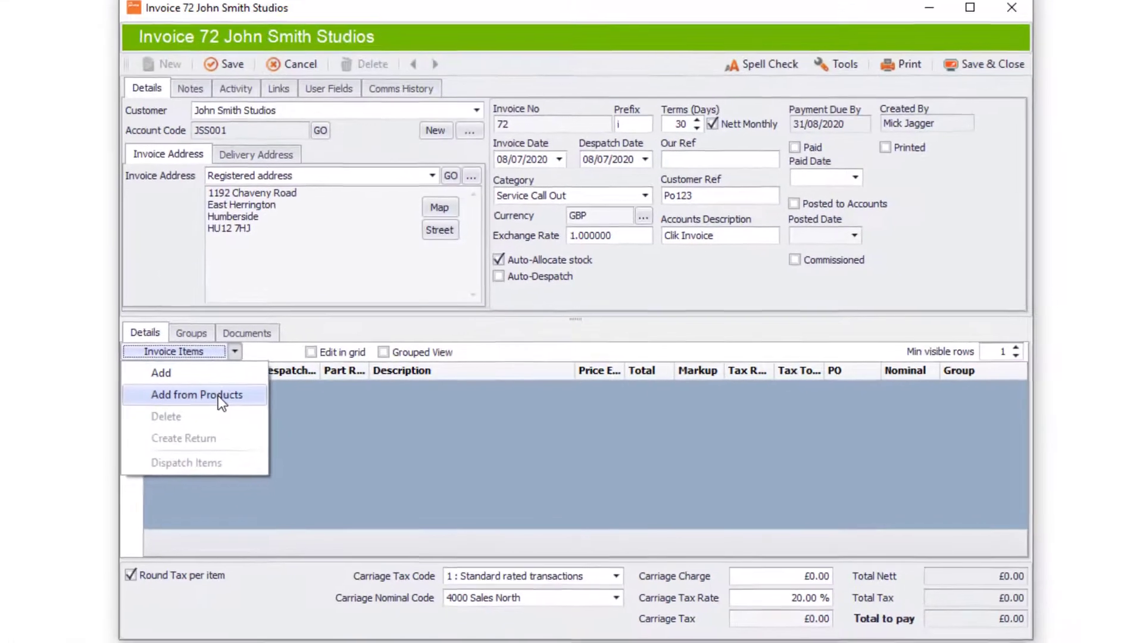
left_click(136, 388)
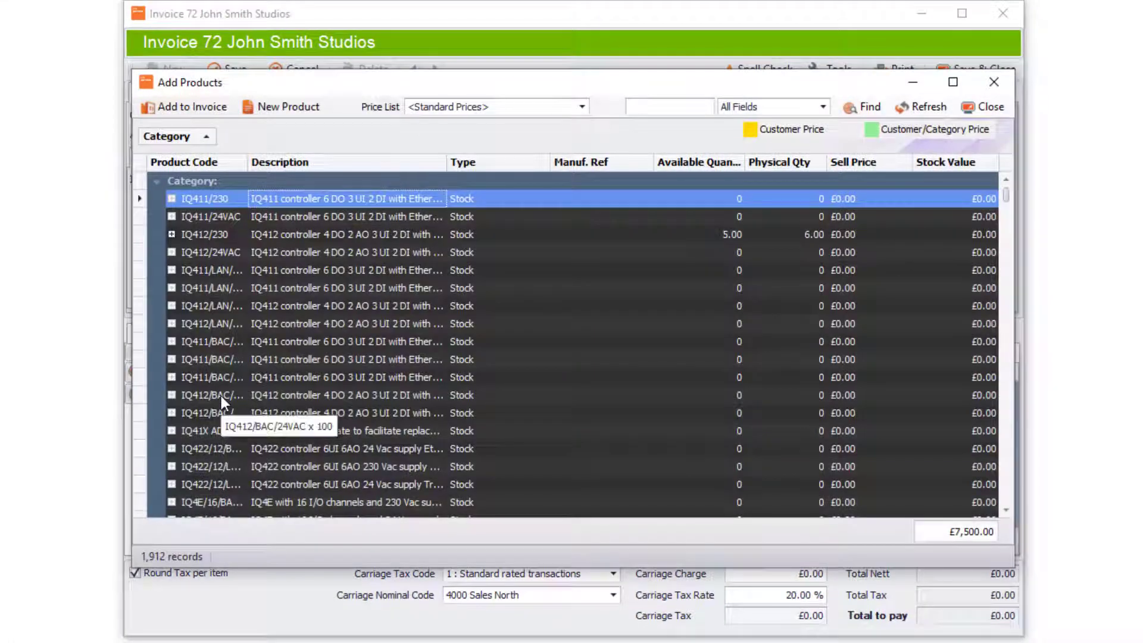
left_click(156, 142)
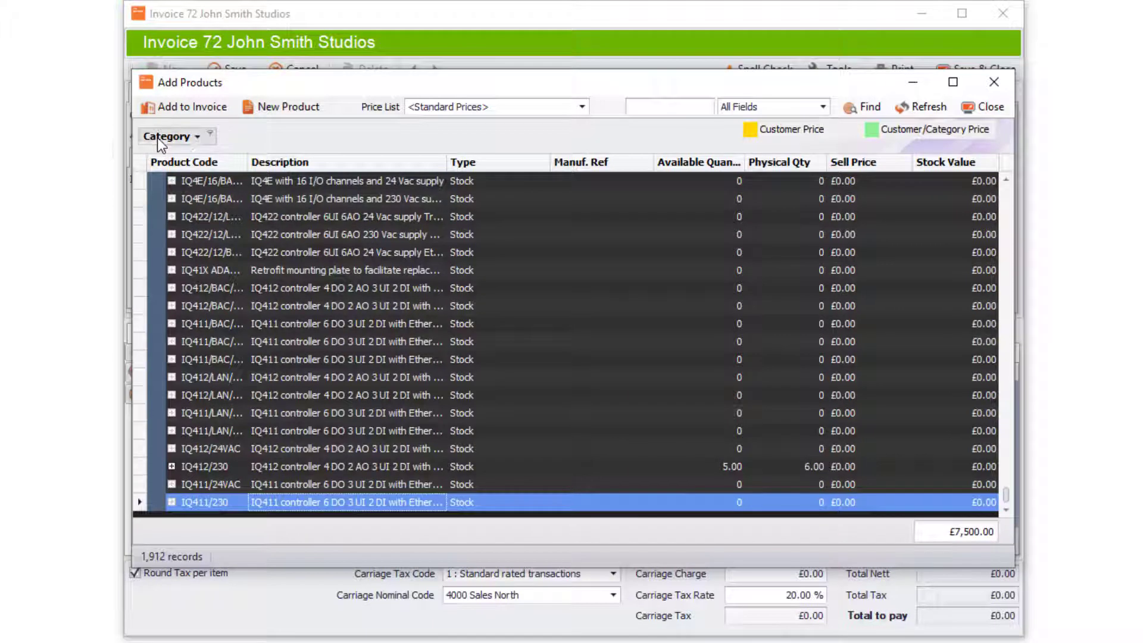
left_click_drag(157, 138, 157, 159)
Add the Mechanical stock product SOR Item 2 to the invoice and close the product list
left_click(620, 424)
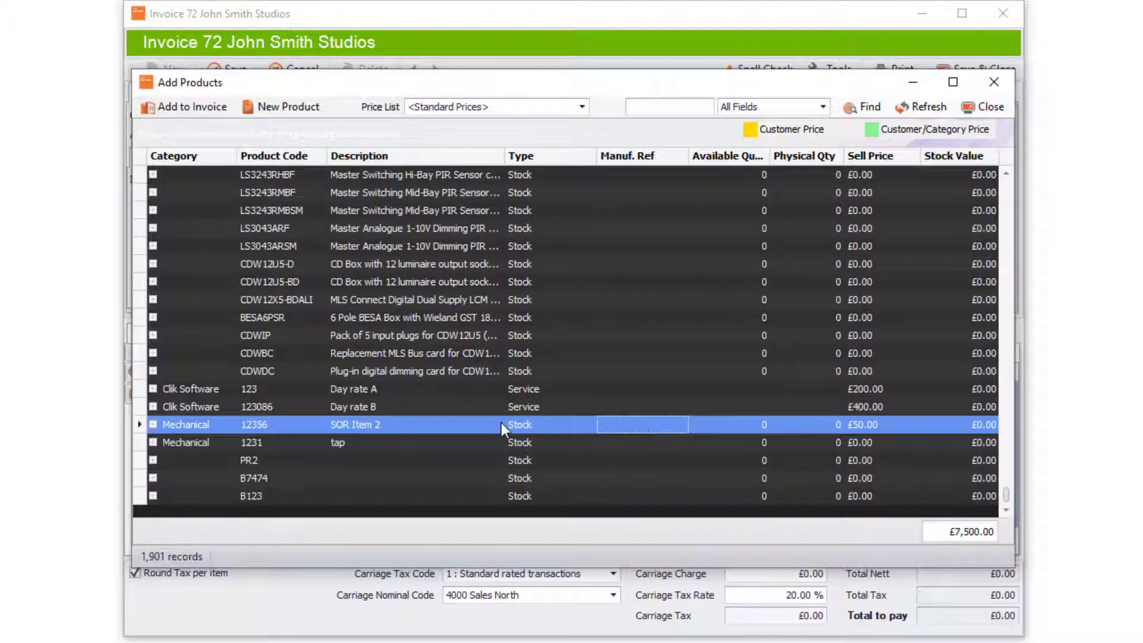
left_click(190, 111)
left_click(993, 108)
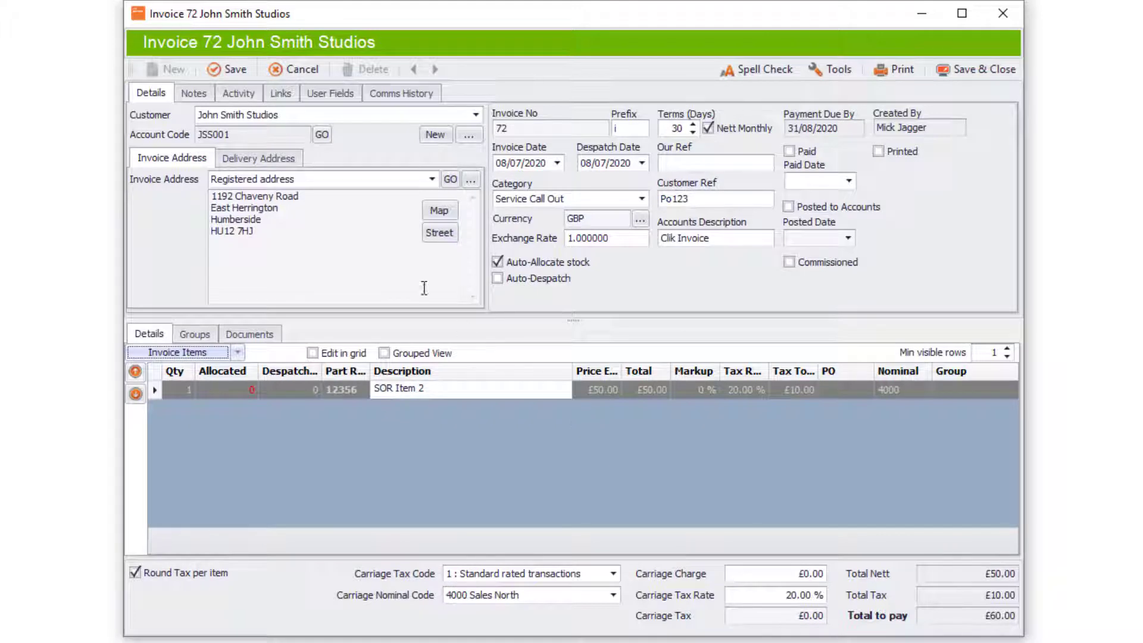
Examine the invoice's notes area and the options for creating or linking quotes in its activity
left_click(191, 92)
left_click(187, 143)
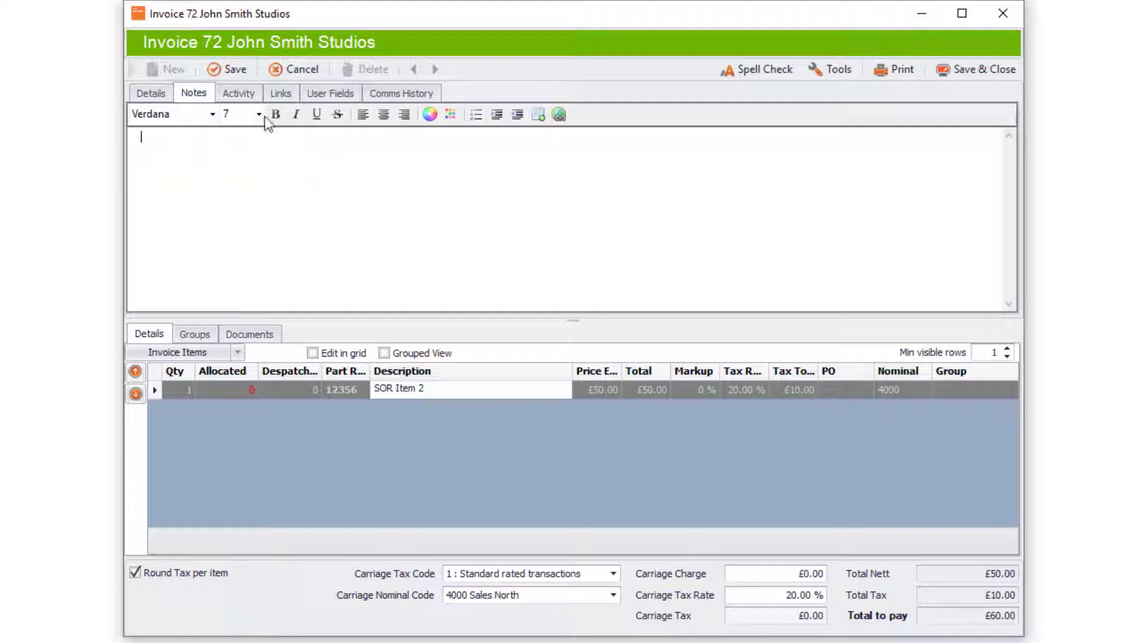
left_click(245, 95)
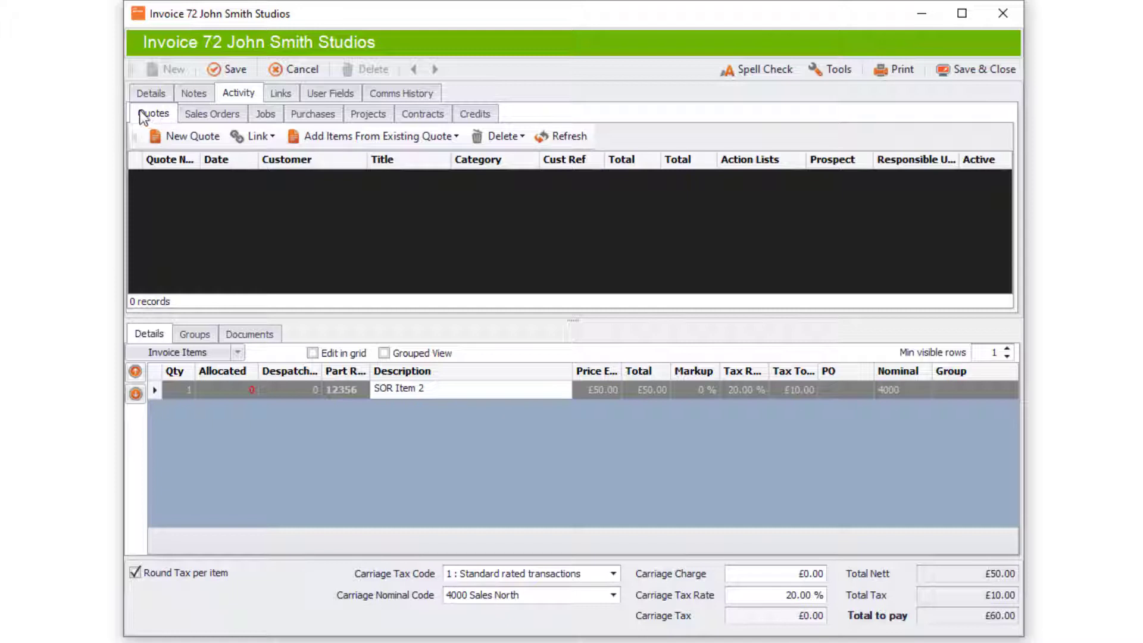
left_click(271, 137)
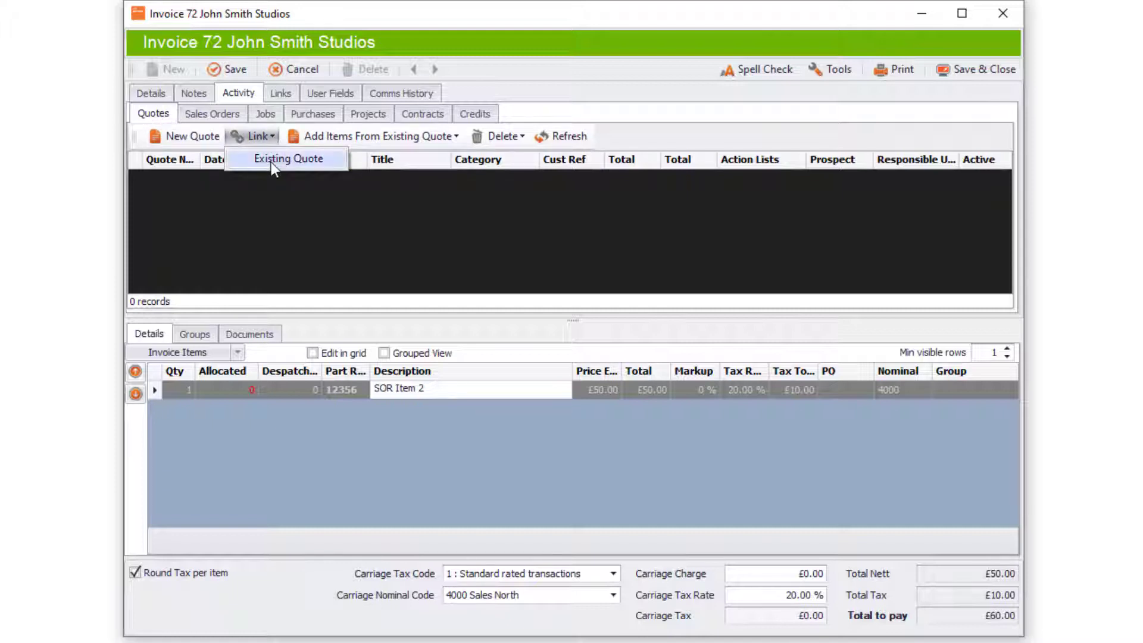
left_click(220, 213)
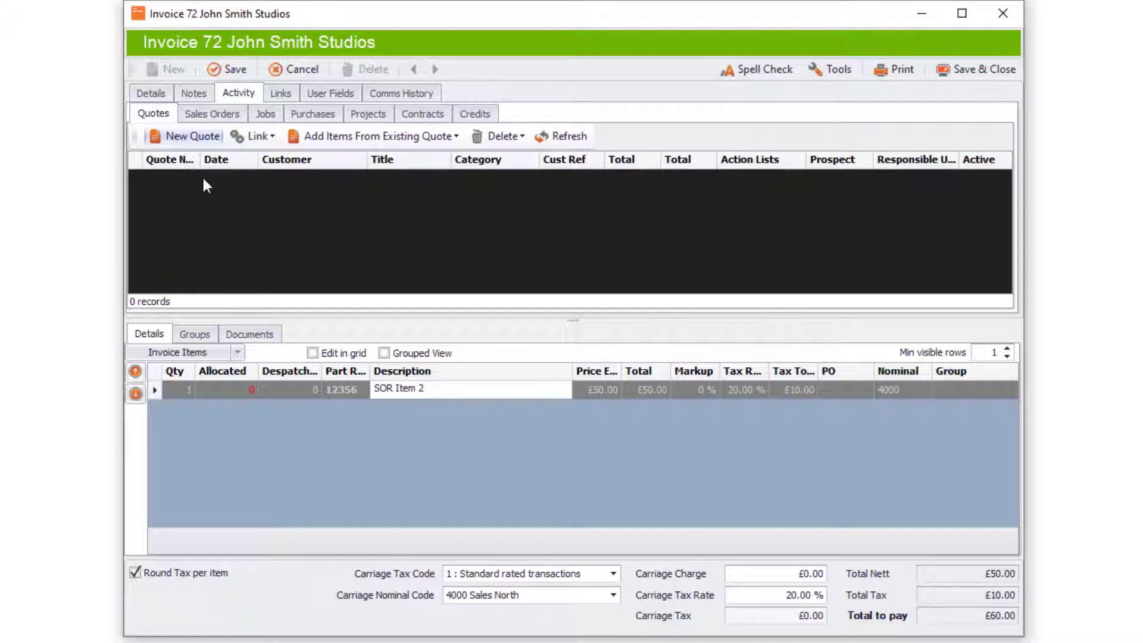
Examine the options for linking sales orders and jobs to the invoice and for adding items from existing ones
left_click(232, 114)
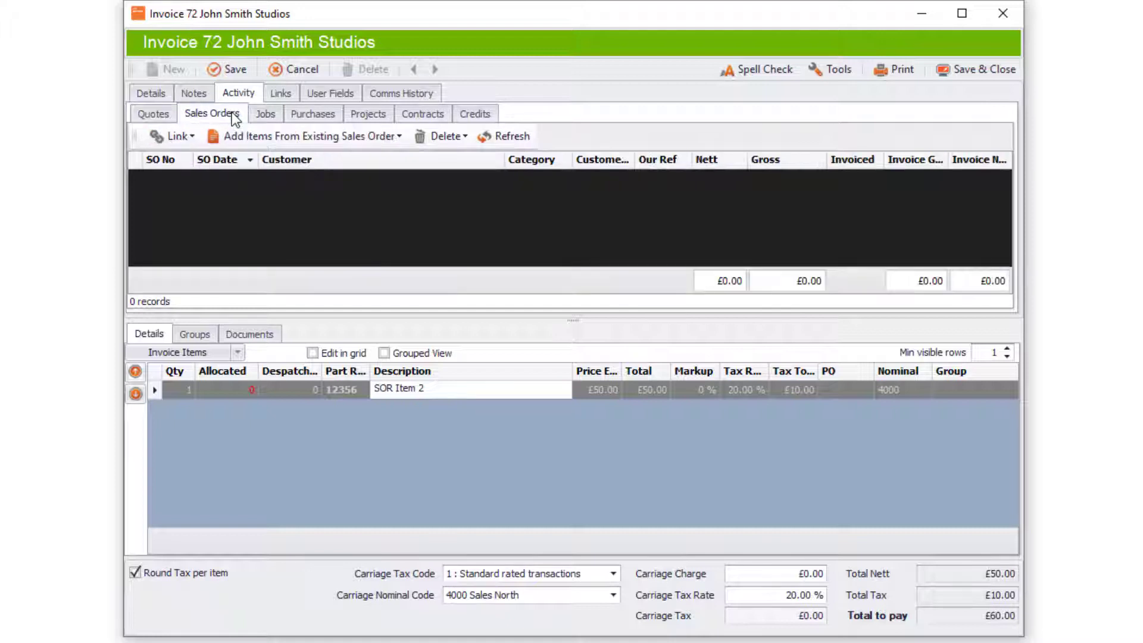
left_click(189, 136)
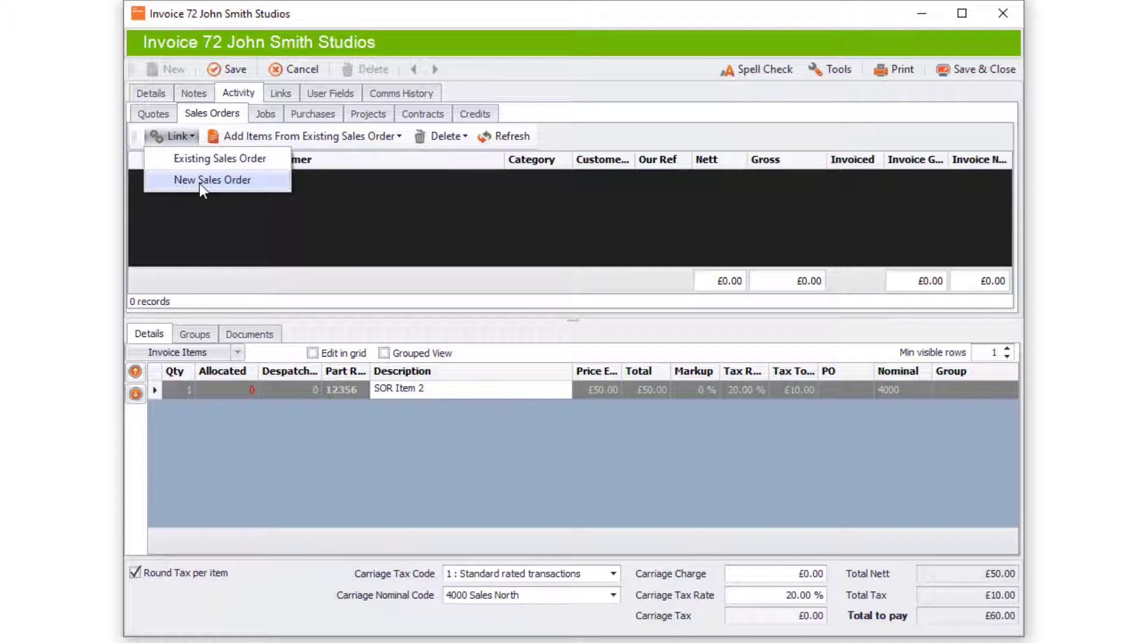
mouse_move(268, 134)
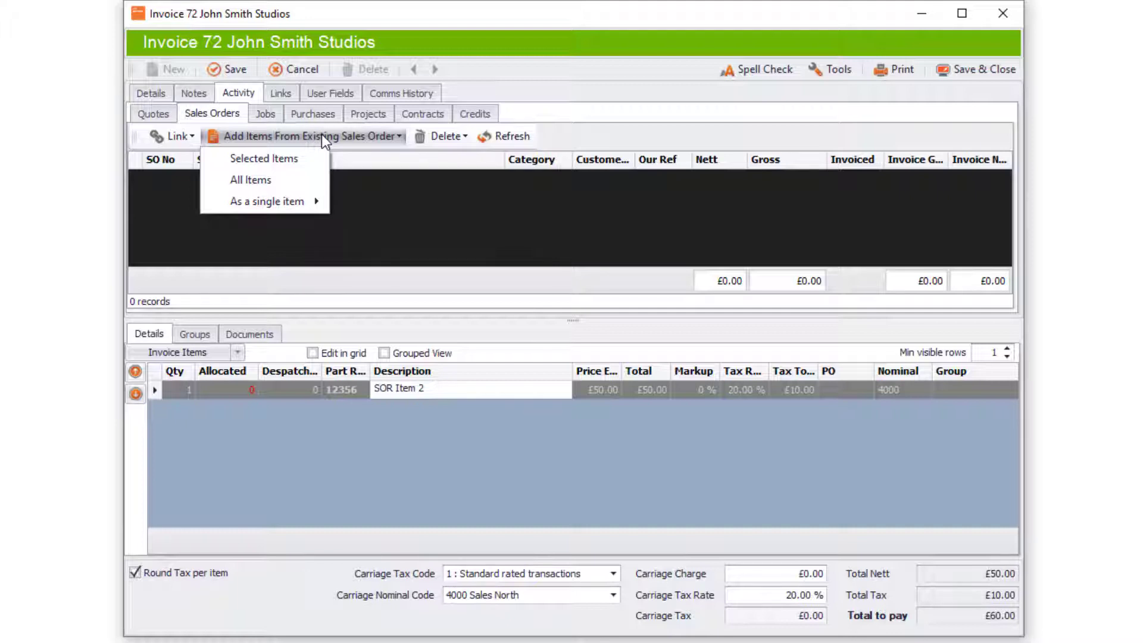
left_click(265, 114)
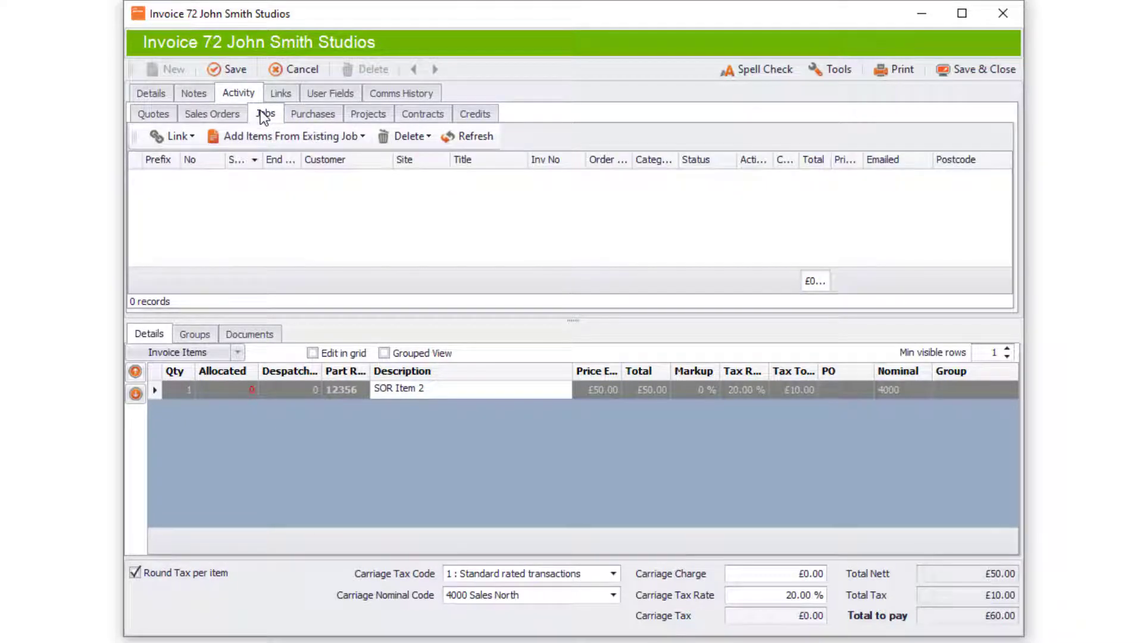
left_click(177, 136)
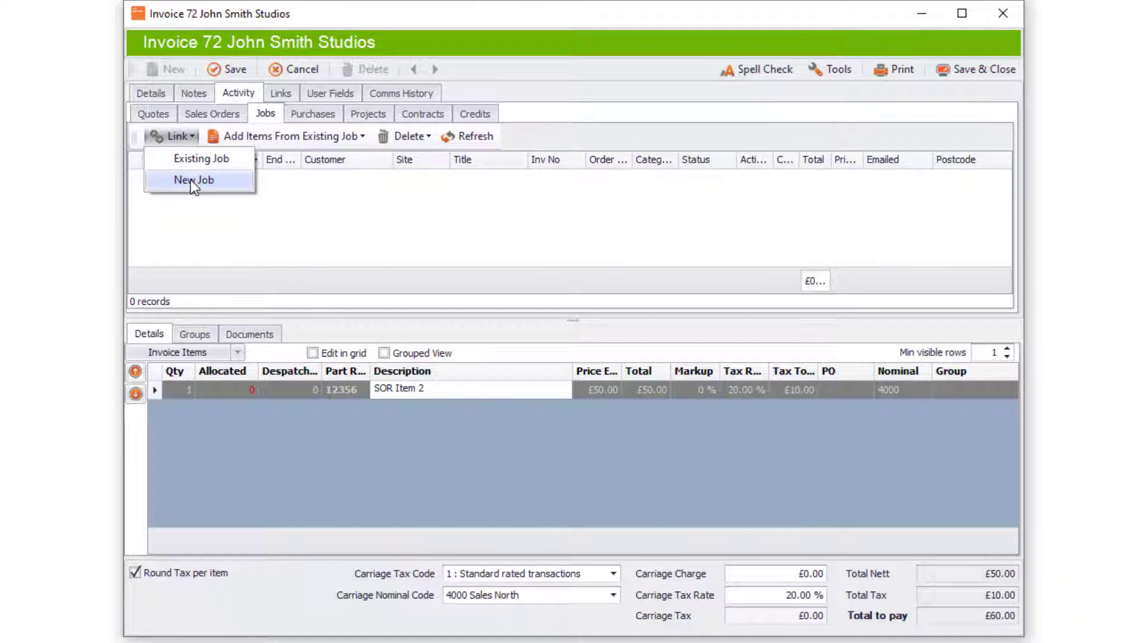
left_click(327, 141)
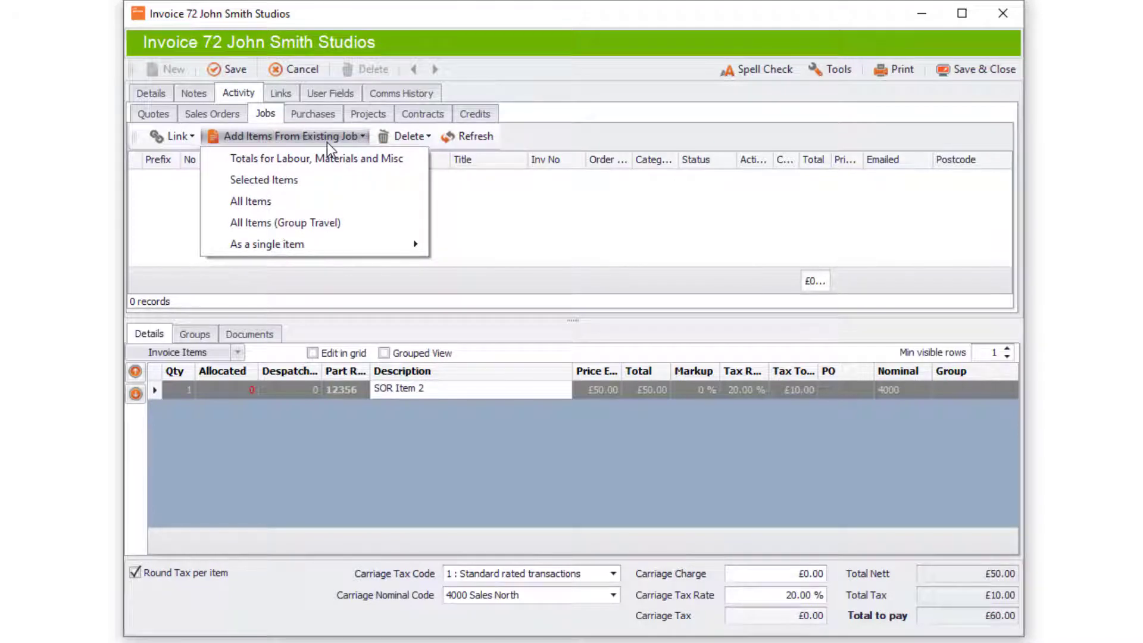
Examine the invoice's options for creating purchase orders and linking existing or new projects
left_click(316, 112)
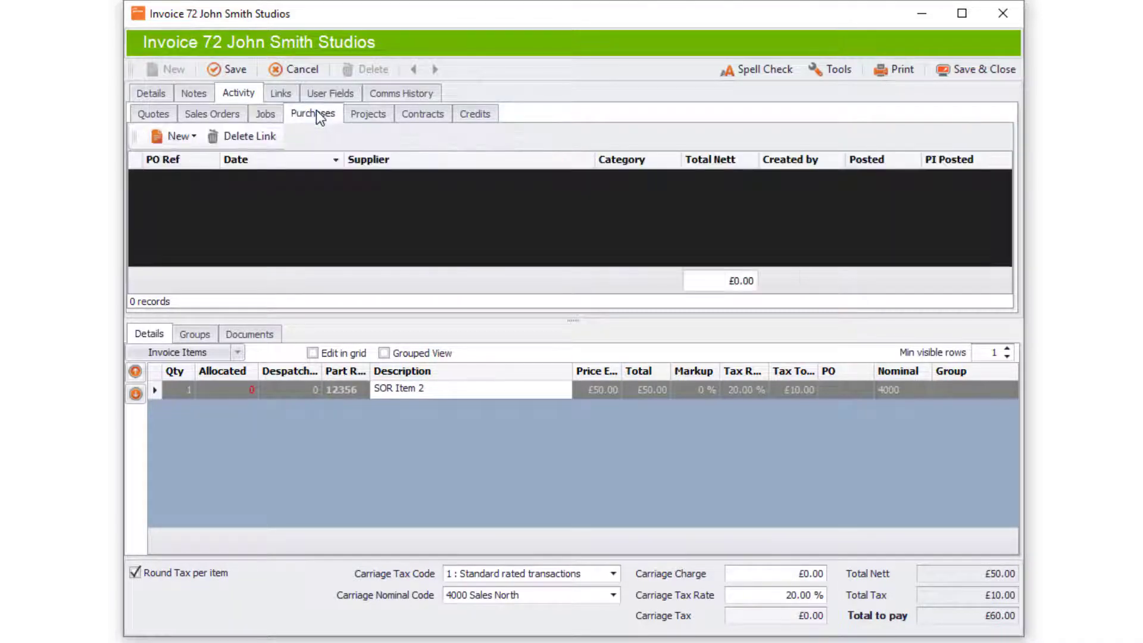
left_click(176, 136)
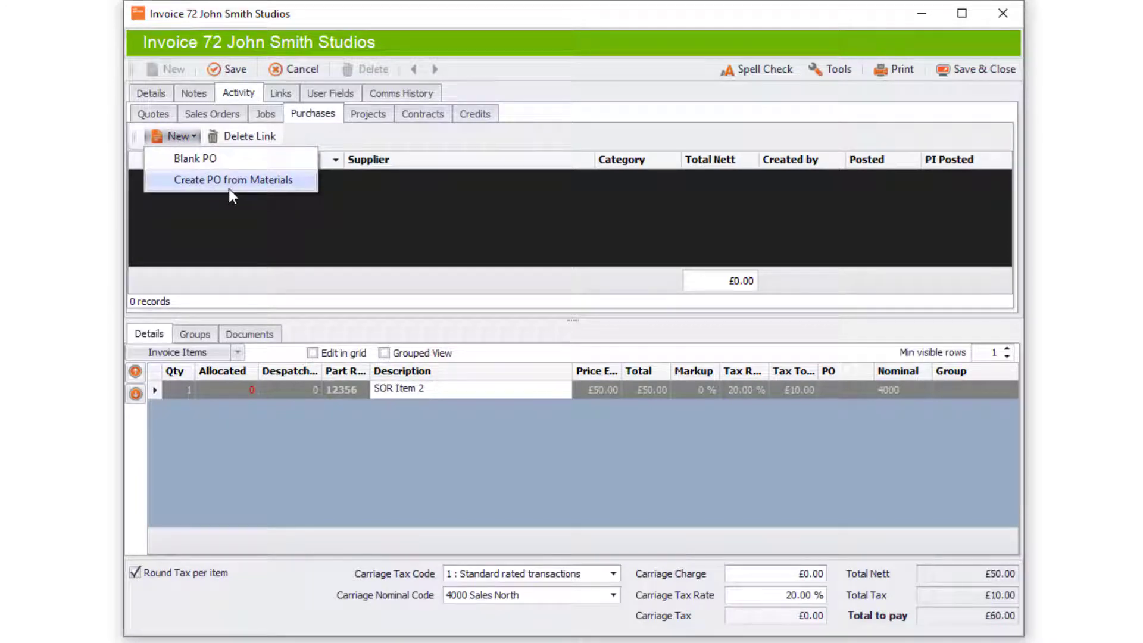
left_click(362, 116)
left_click(188, 136)
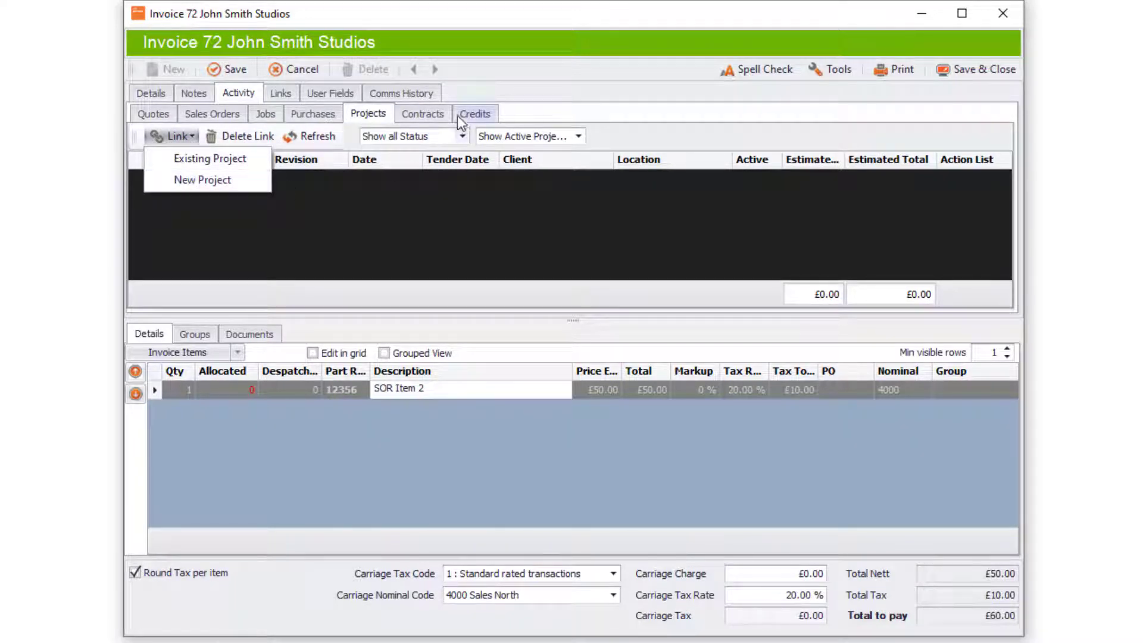
Examine the options for creating contracts and credits from the invoice's activity
left_click(441, 115)
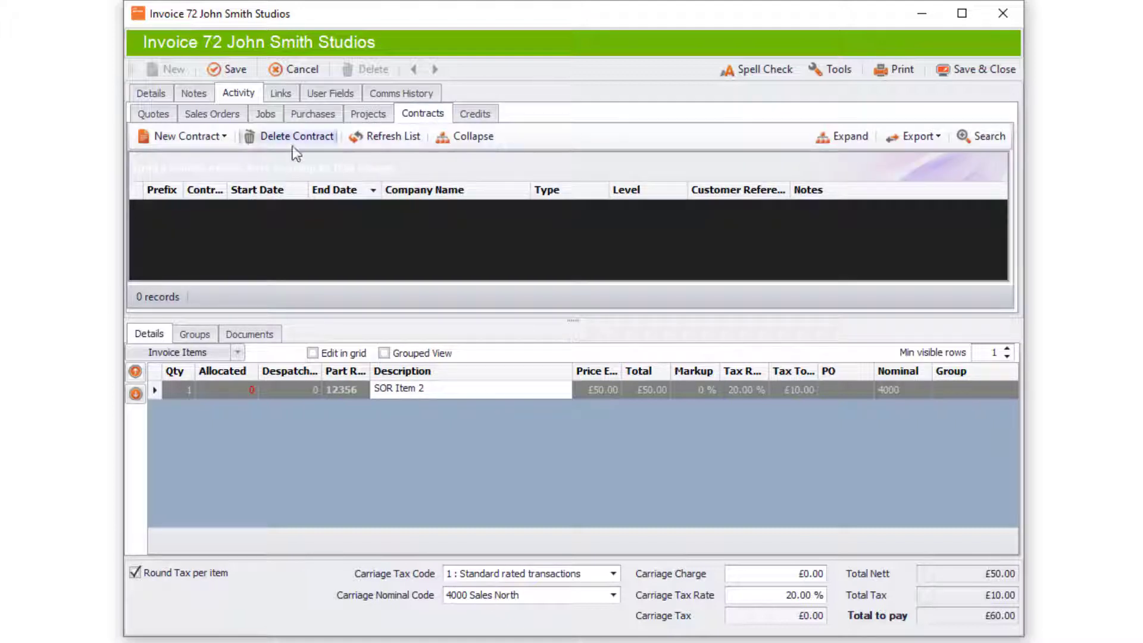
left_click(219, 135)
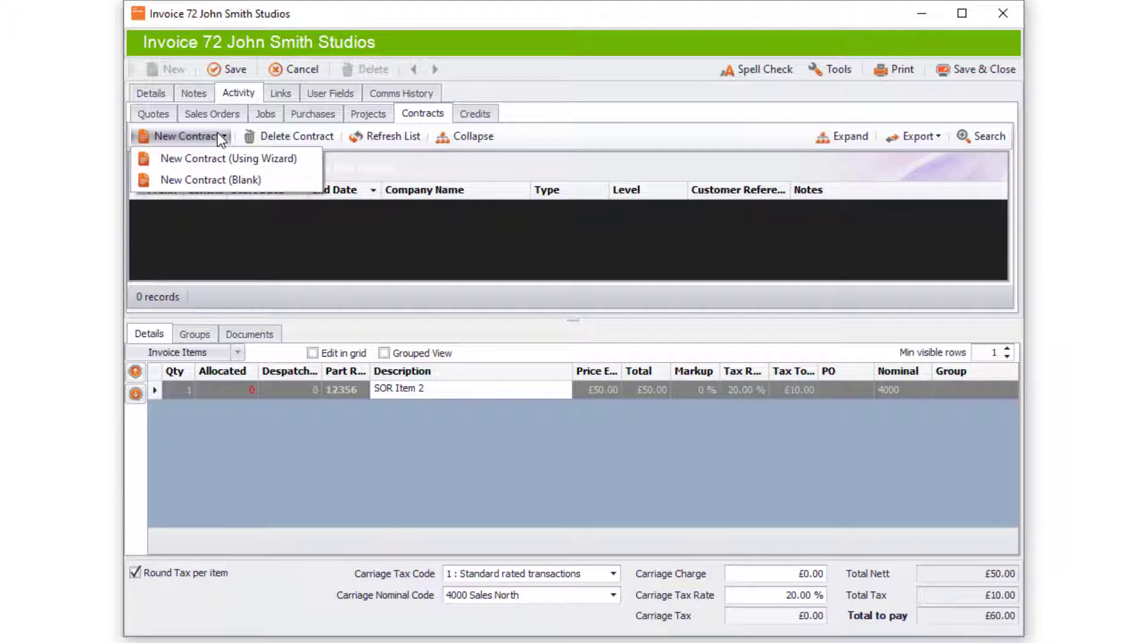
left_click(483, 116)
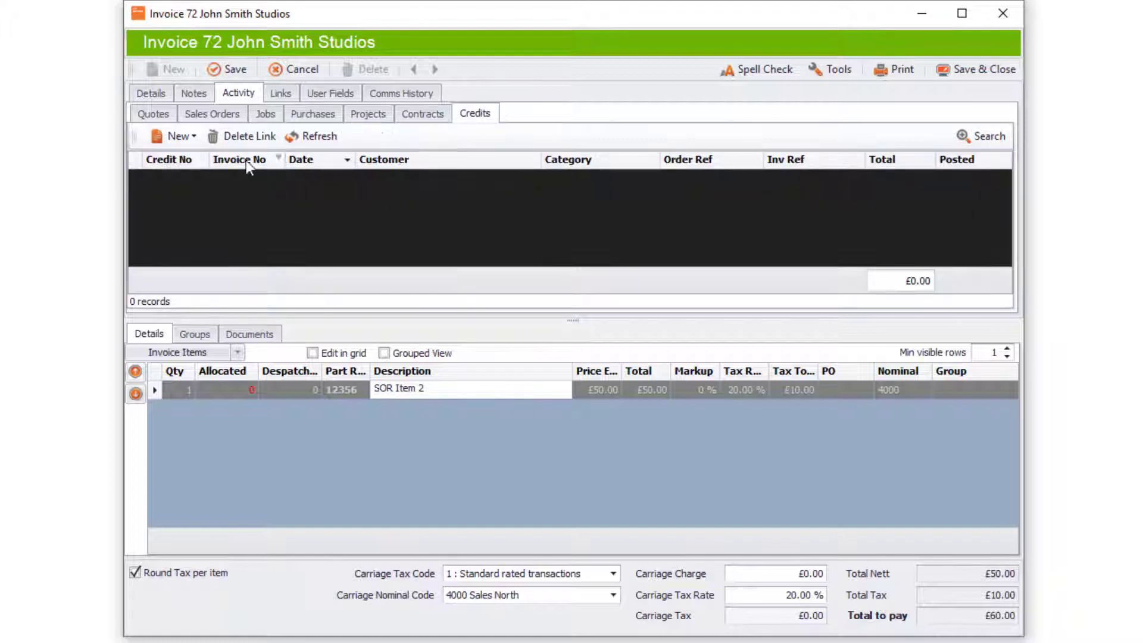
left_click(184, 138)
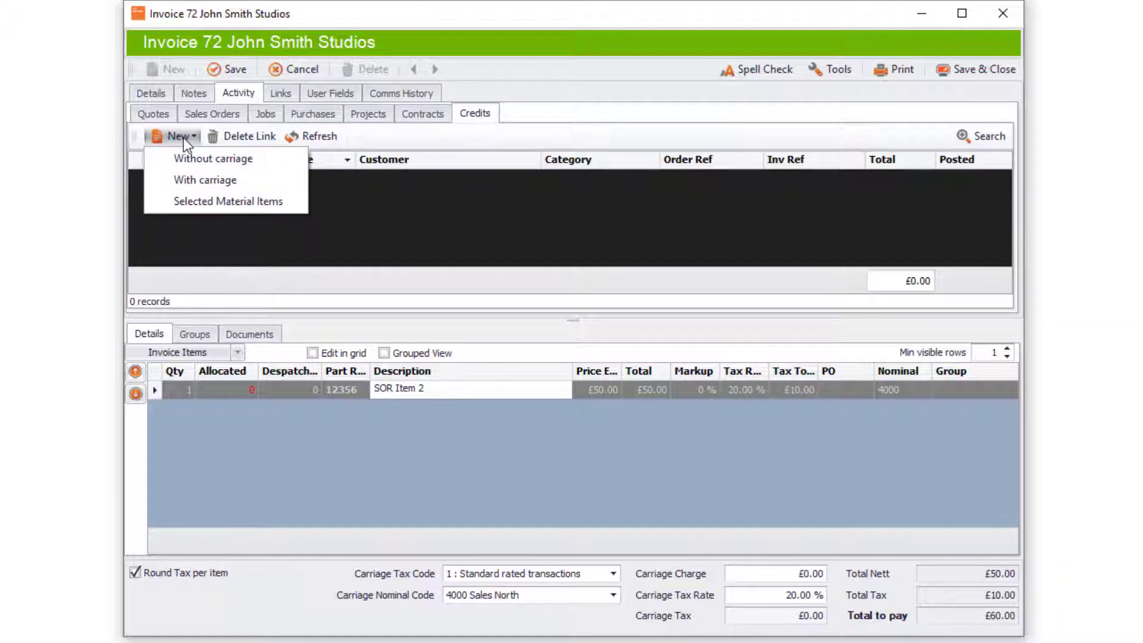
left_click(184, 137)
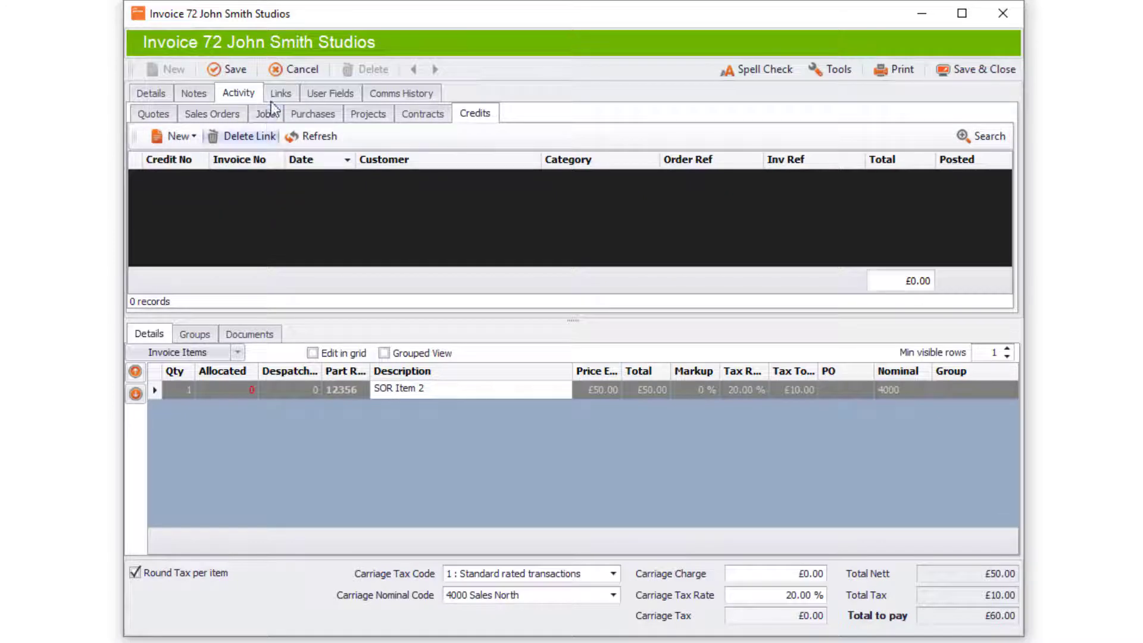
Review the invoice's linked records, user fields and communications history
left_click(273, 95)
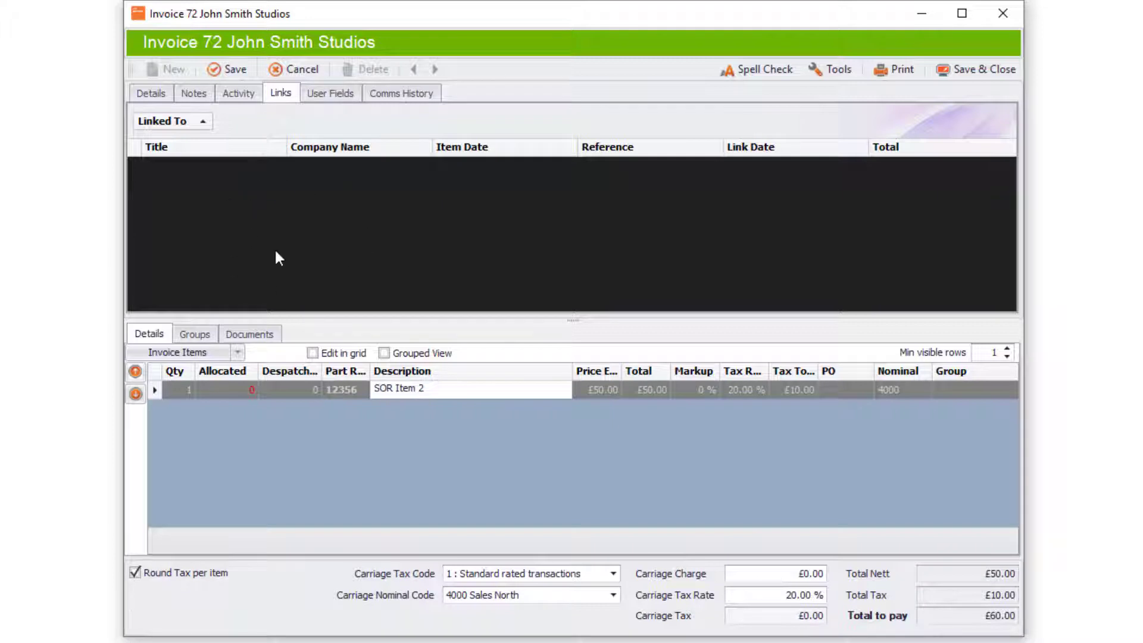
left_click(316, 100)
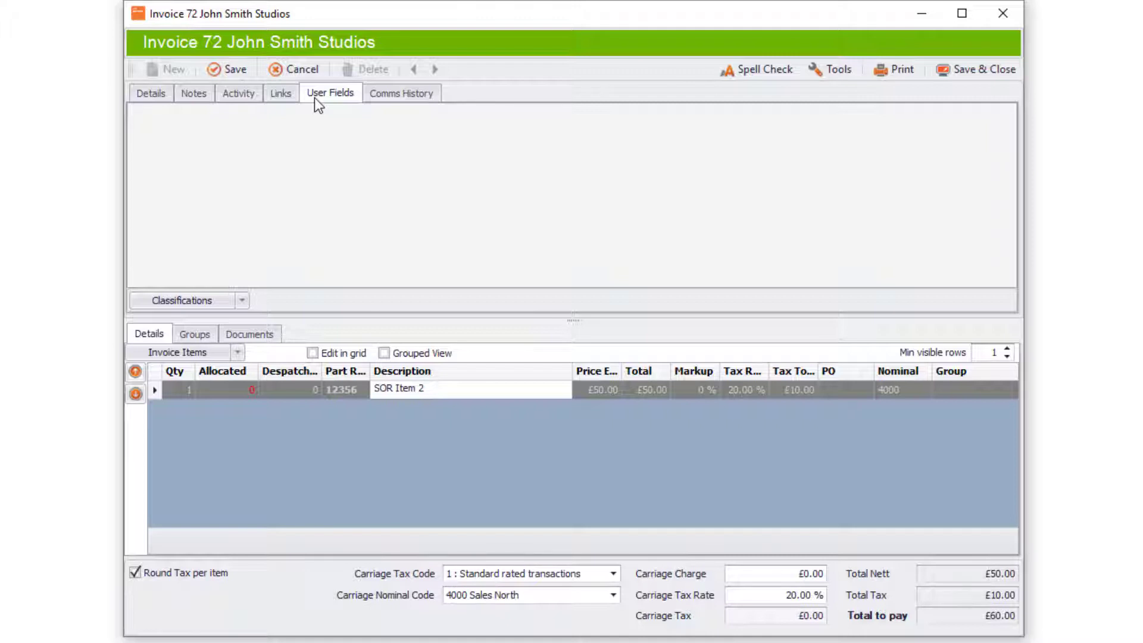
left_click(394, 98)
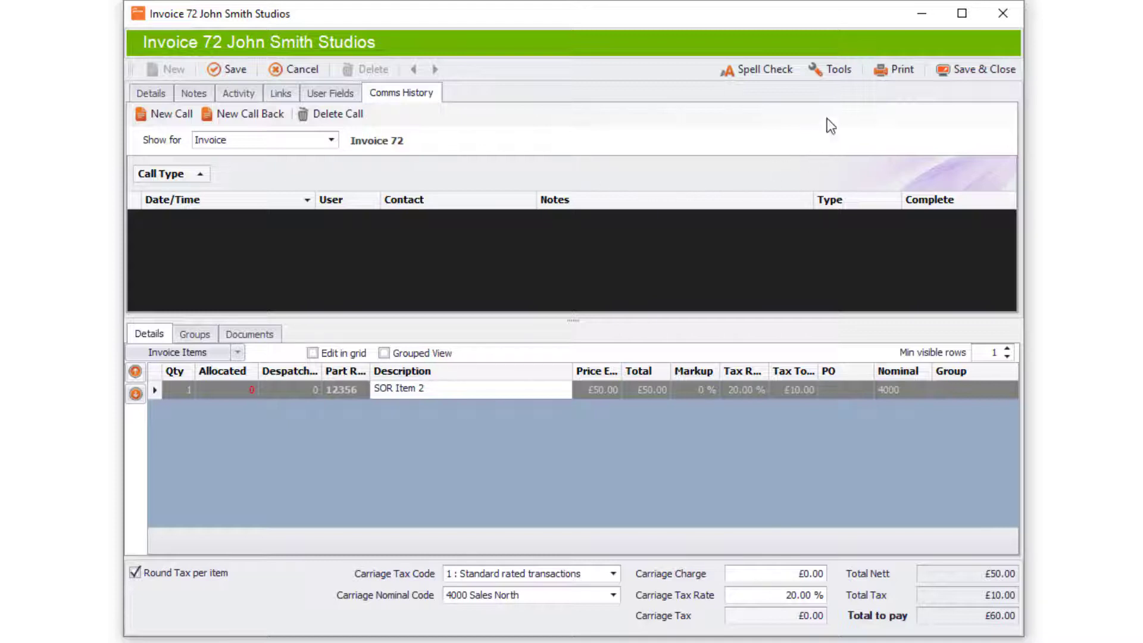
Examine the invoice's tool options, including emailing it as a PDF
left_click(834, 69)
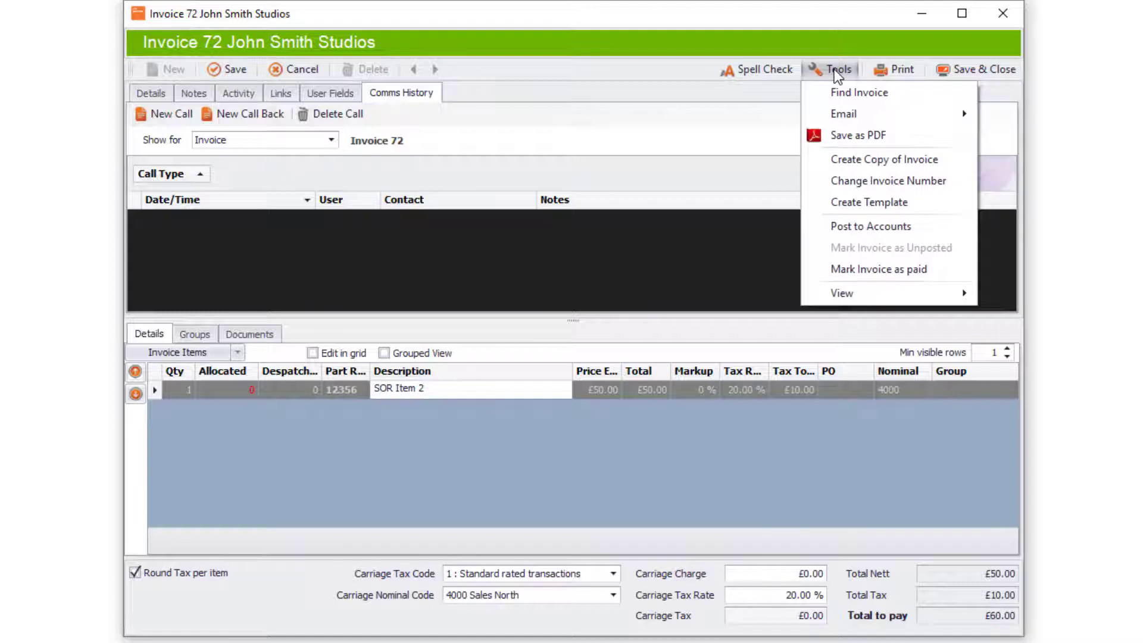
mouse_move(840, 114)
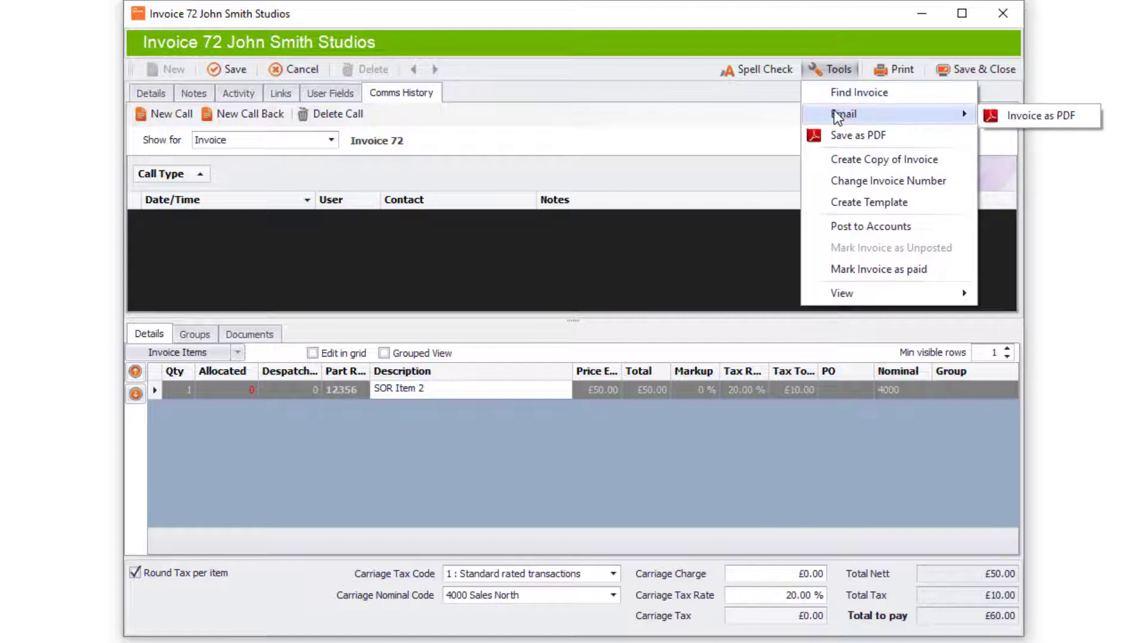
left_click(1045, 121)
Save the invoice and preview its printout with the (Paid) Invoice template, closing both the preview and the invoice
left_click(902, 69)
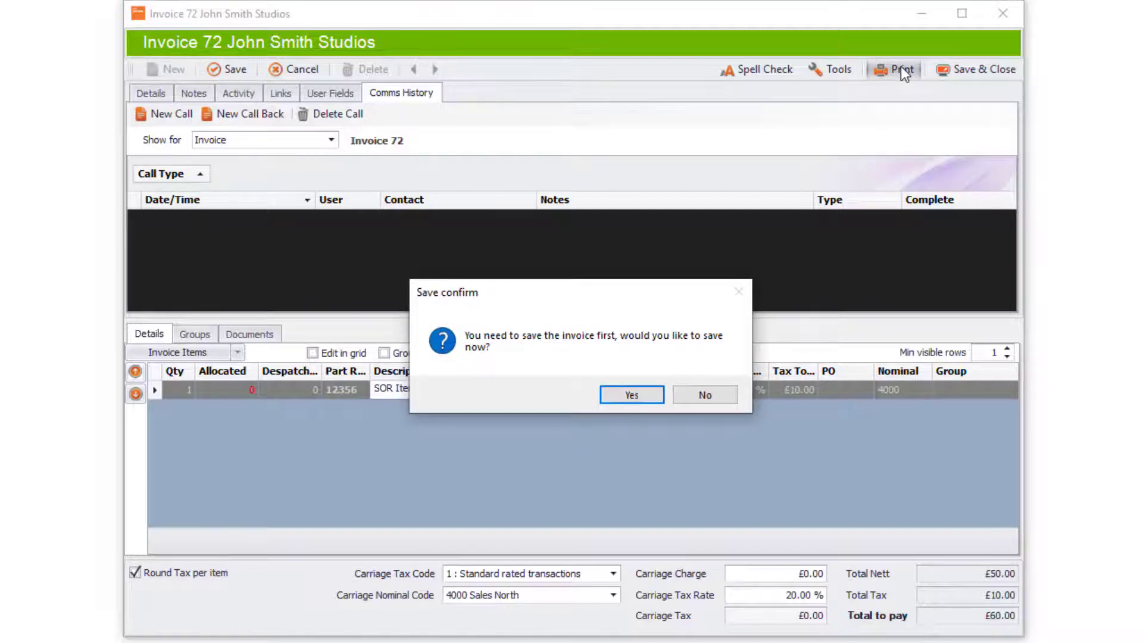
left_click(632, 396)
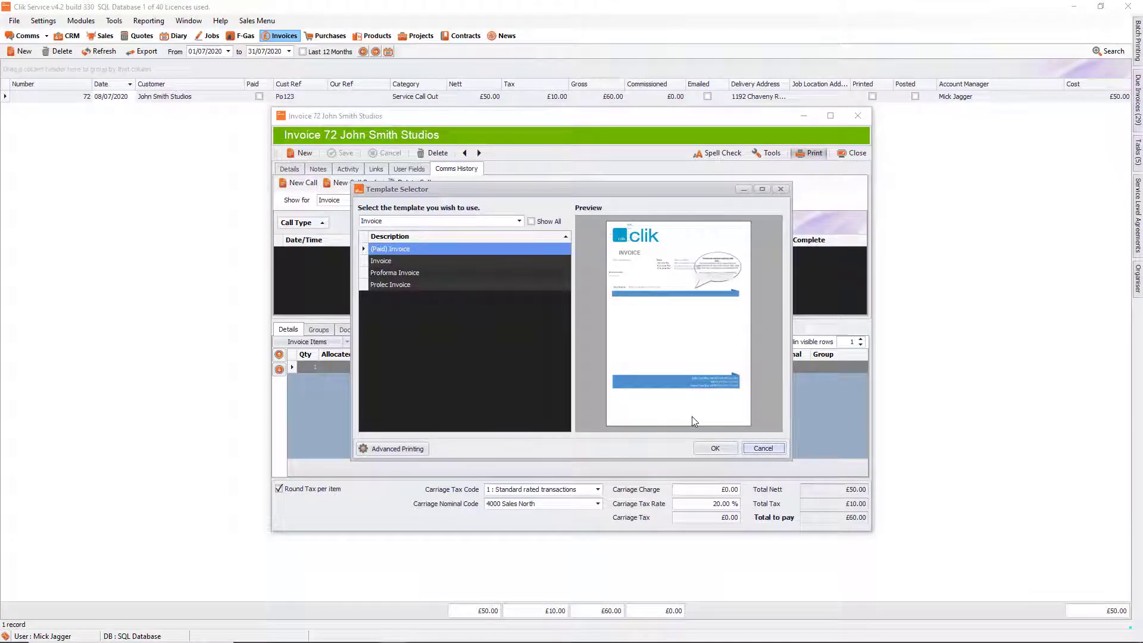
left_click(716, 451)
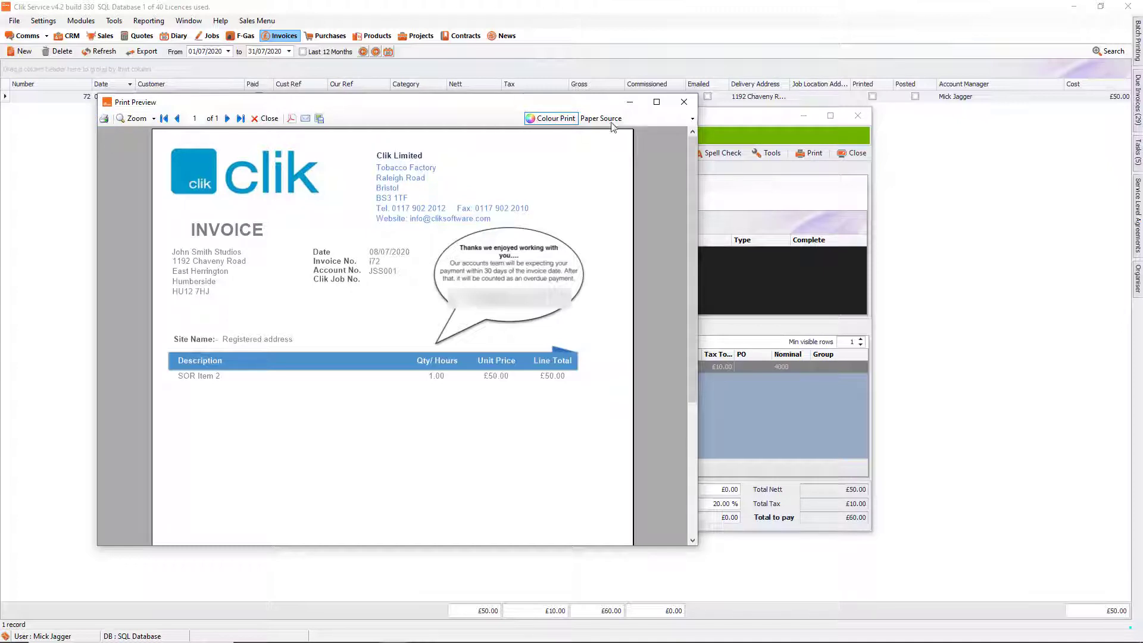
left_click(690, 103)
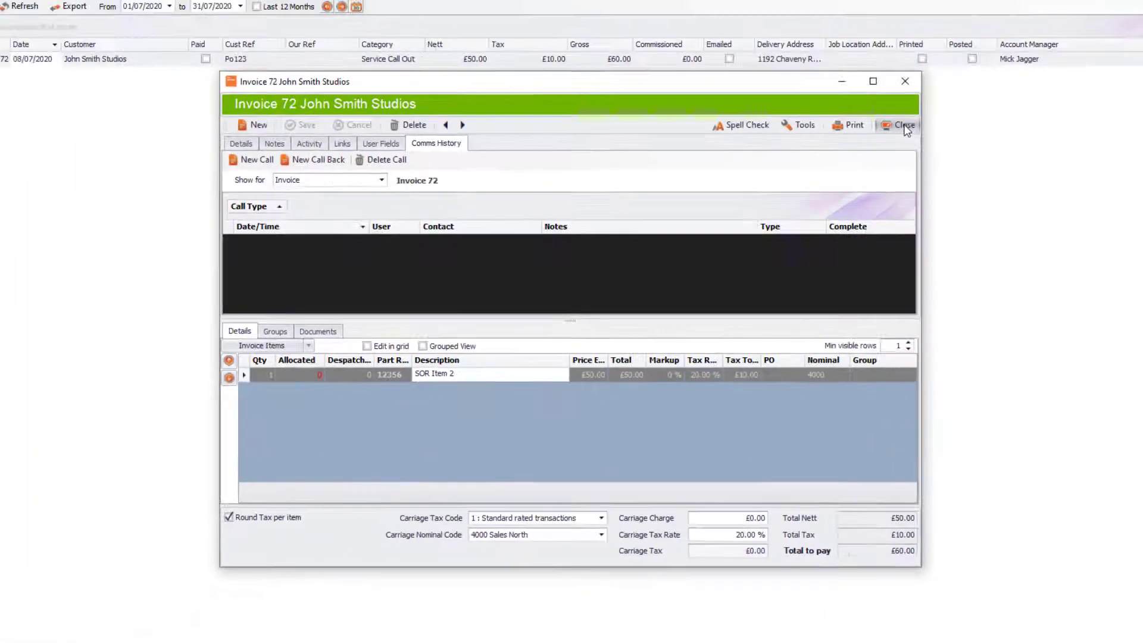
left_click(1007, 64)
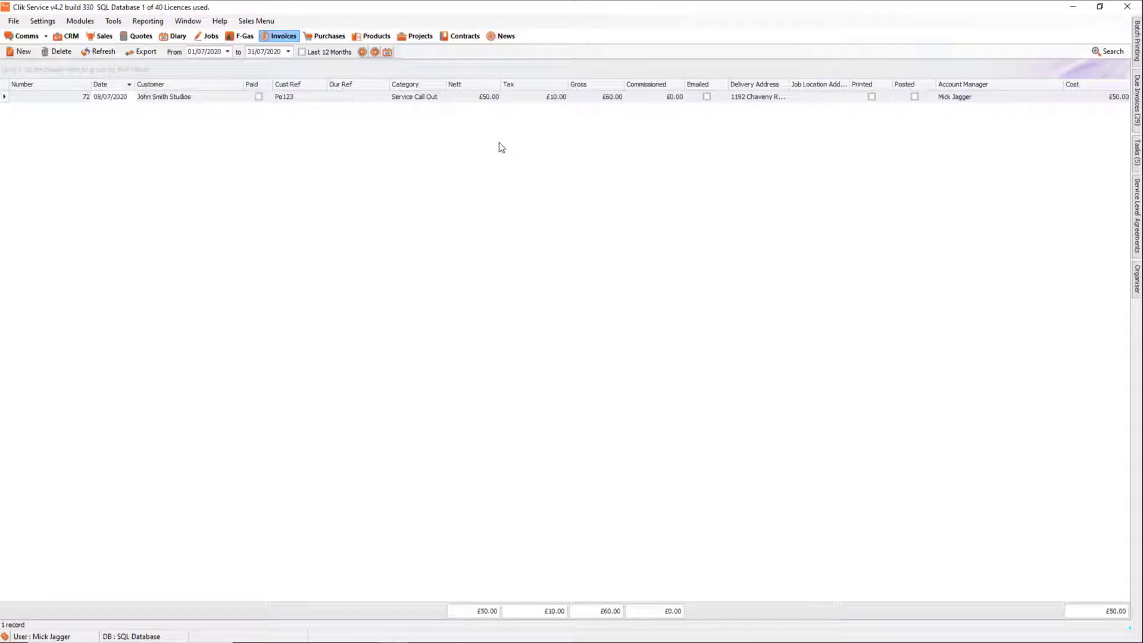
Open the completed "Boiler Install with parts" job sheet and show its sales invoices and credits
left_click(202, 38)
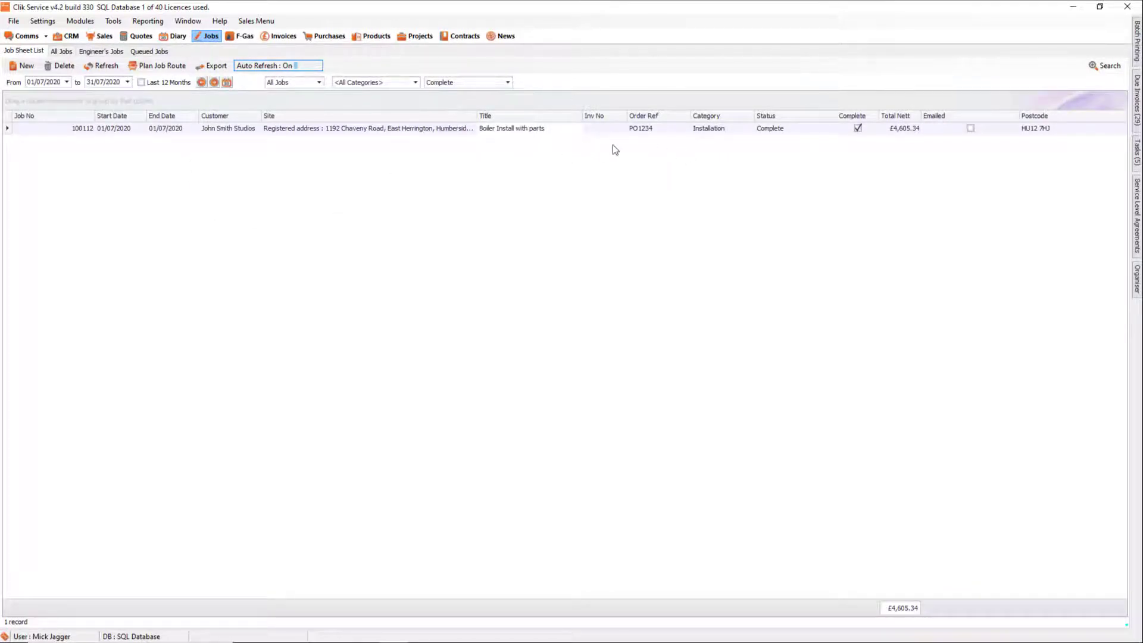
left_click(425, 127)
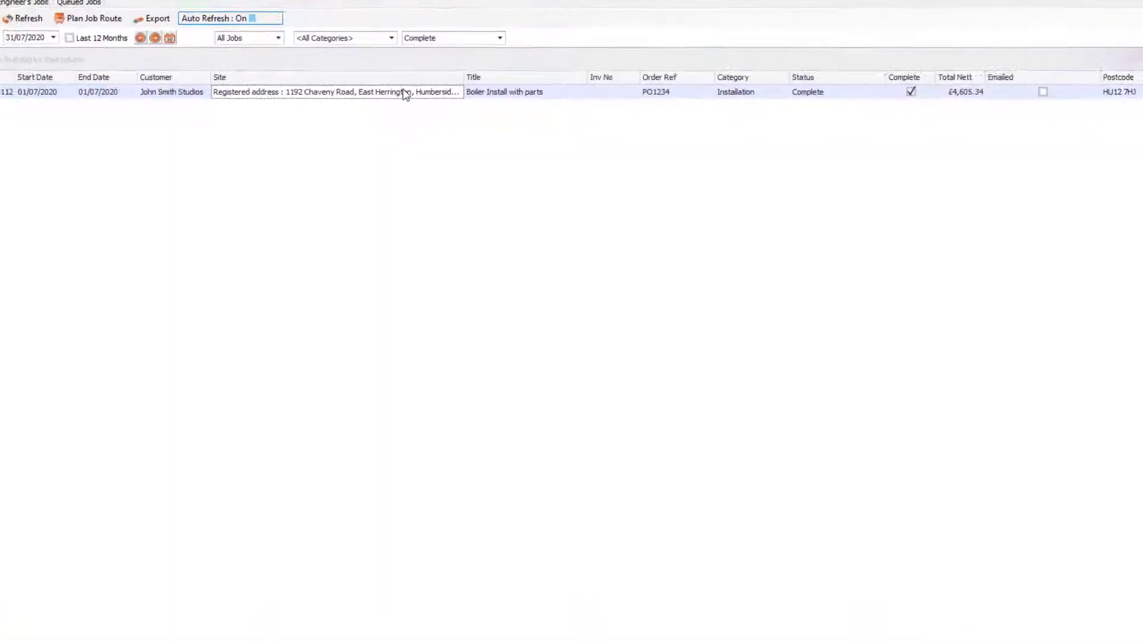
double_click(405, 94)
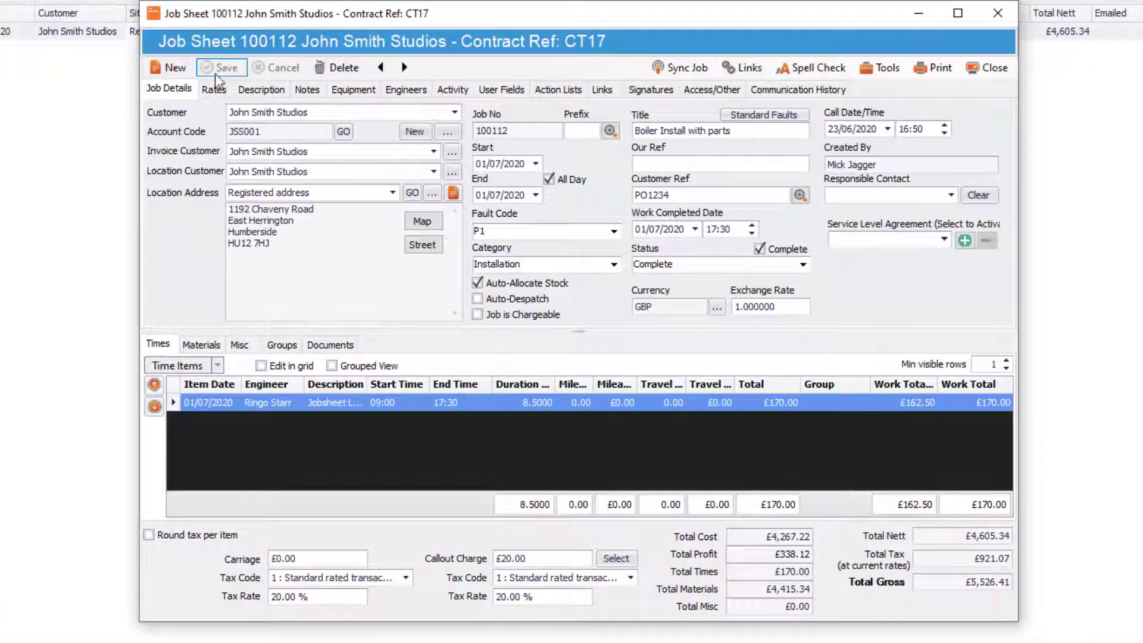
left_click(453, 90)
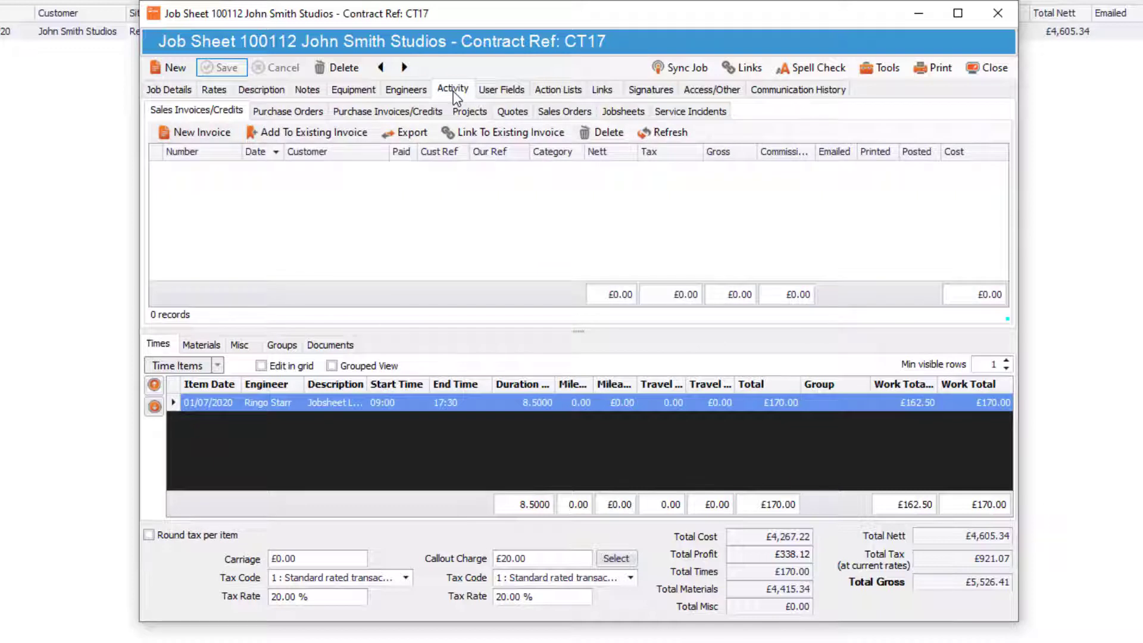
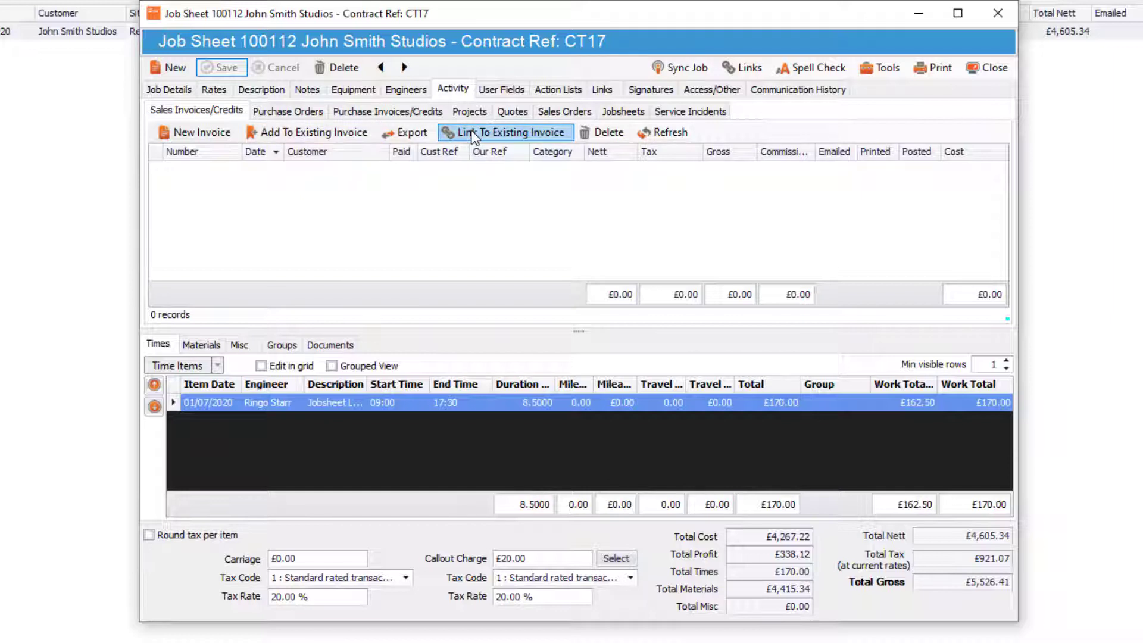
Create a new invoice from the job sheet using the default setting
left_click(205, 139)
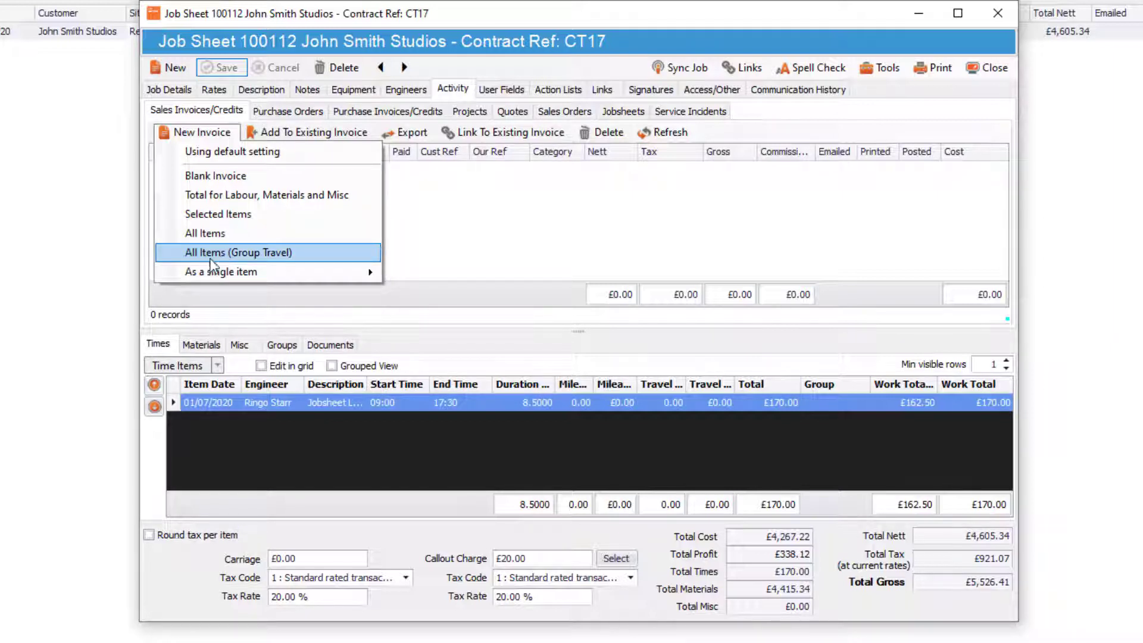
mouse_move(205, 274)
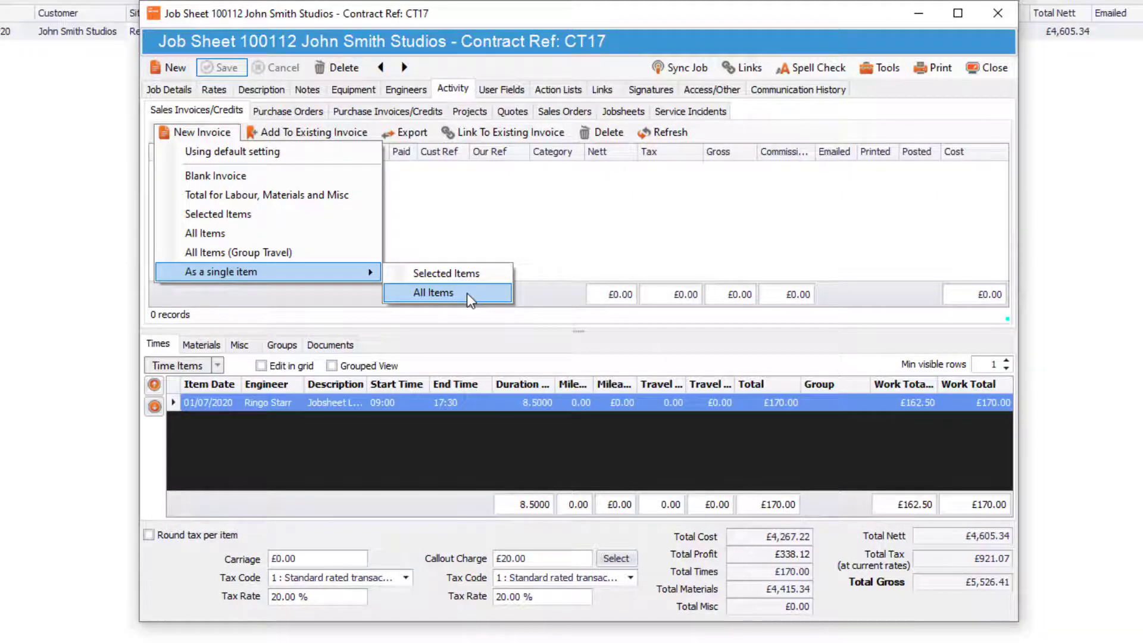
left_click(303, 164)
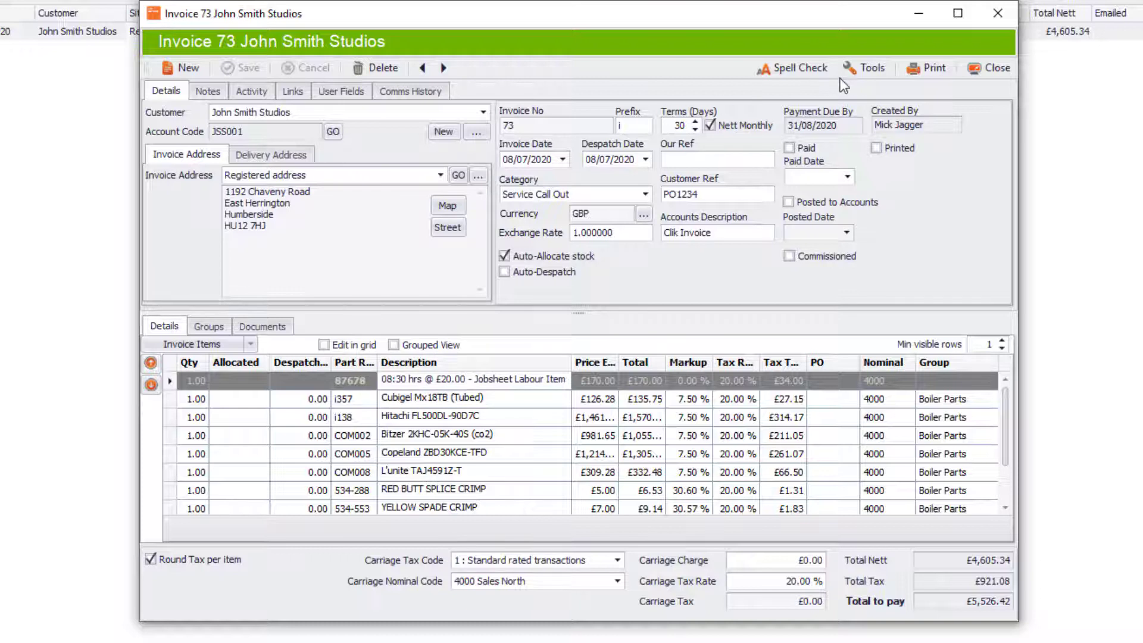
Examine the tool options of the invoice created from the job, and close the invoice and its job sheet
left_click(866, 68)
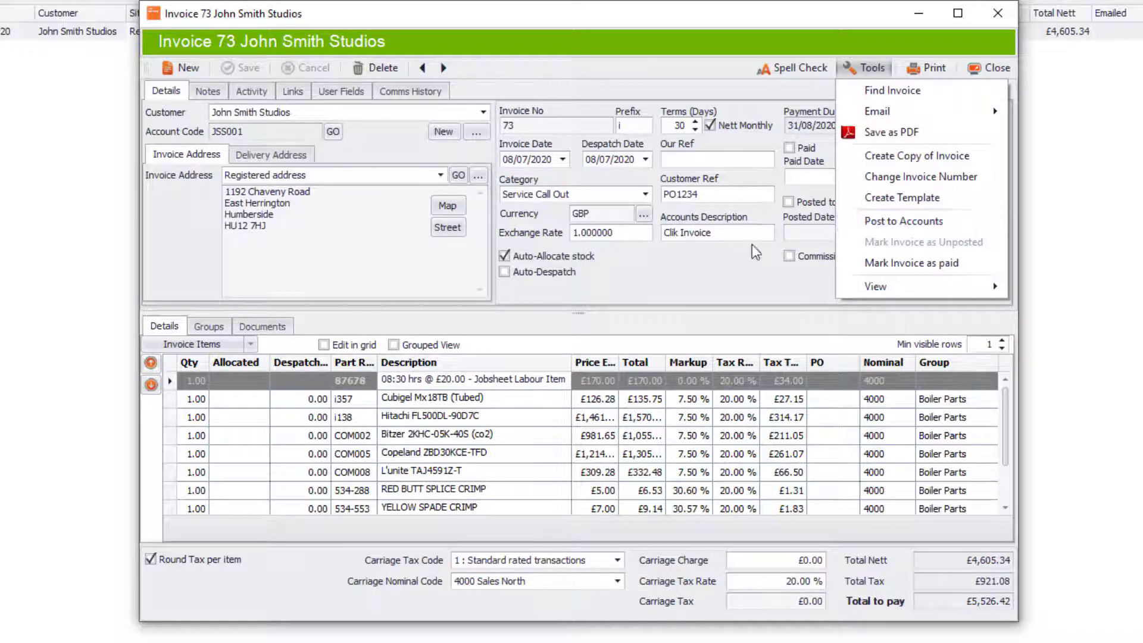
left_click(692, 253)
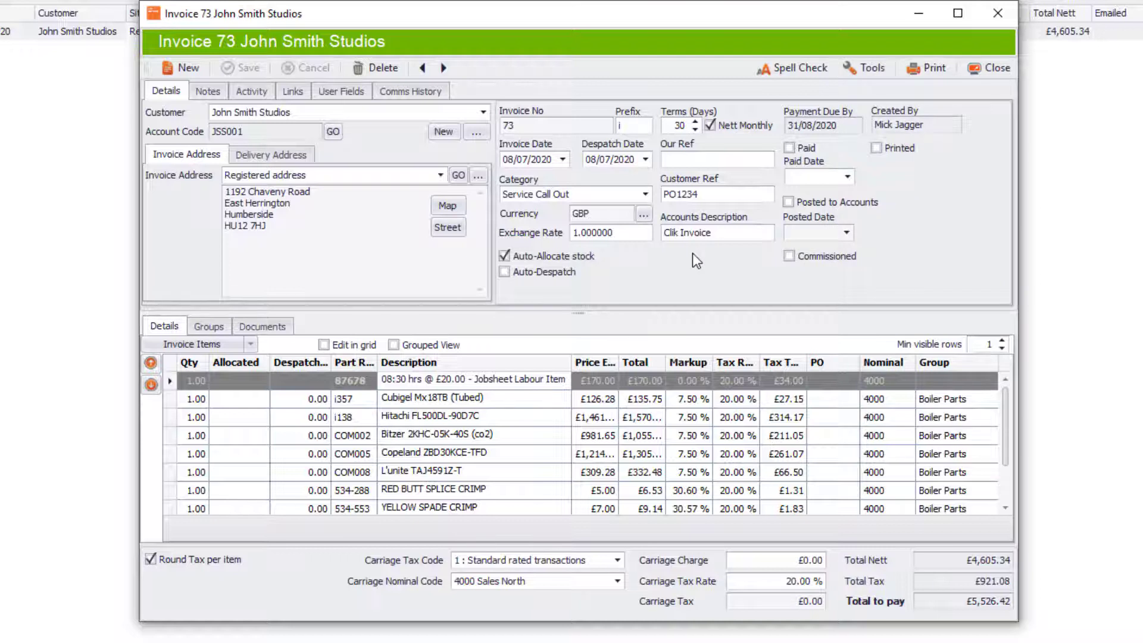
left_click(869, 70)
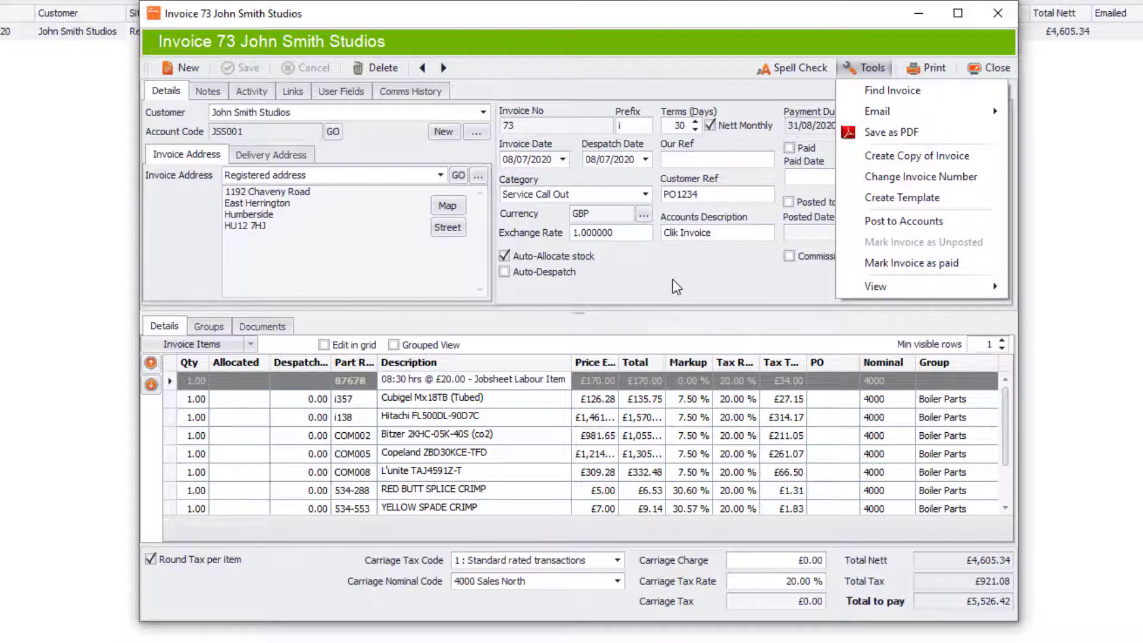
left_click(811, 43)
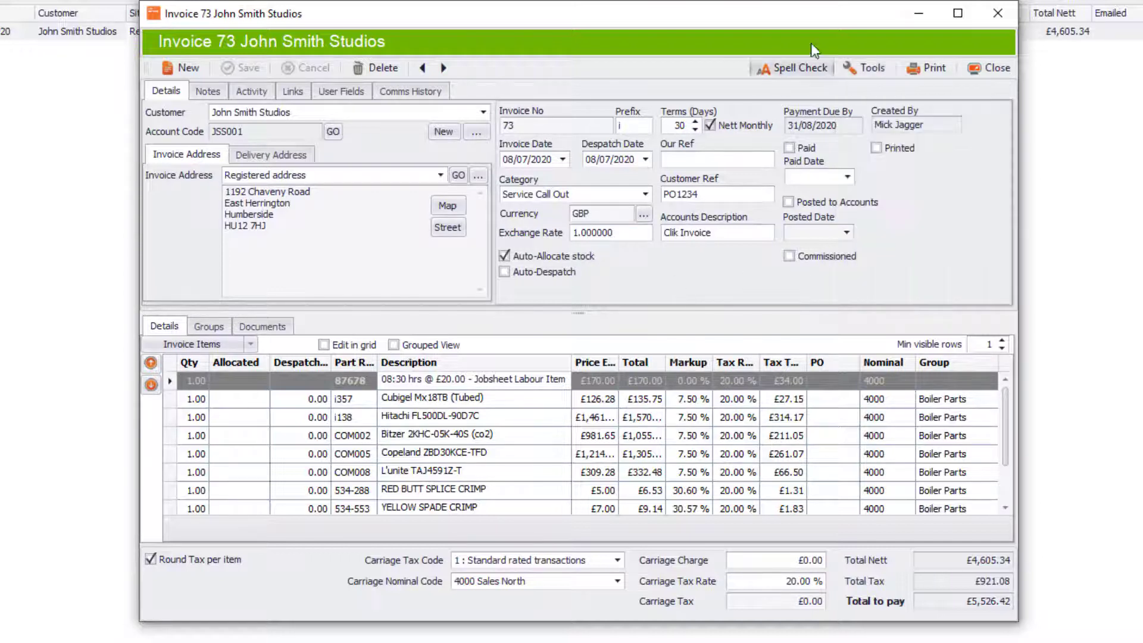
left_click(990, 69)
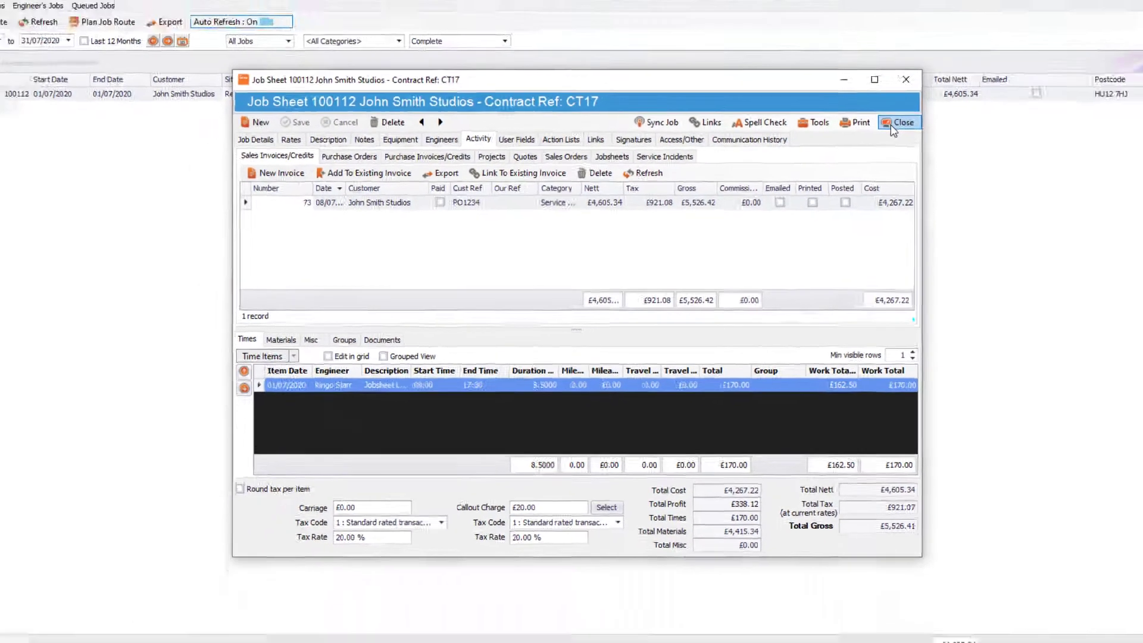
left_click(978, 73)
Create a new invoice from the ABS Garages Ltd "Install Work" quote's activity using the default setting
left_click(143, 31)
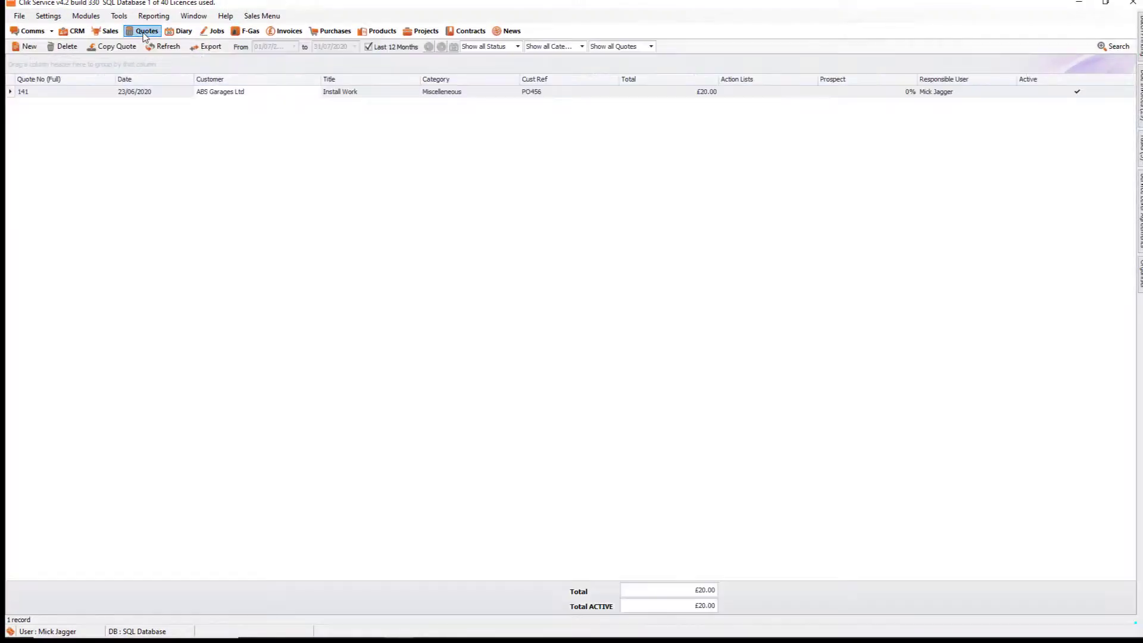
double_click(153, 96)
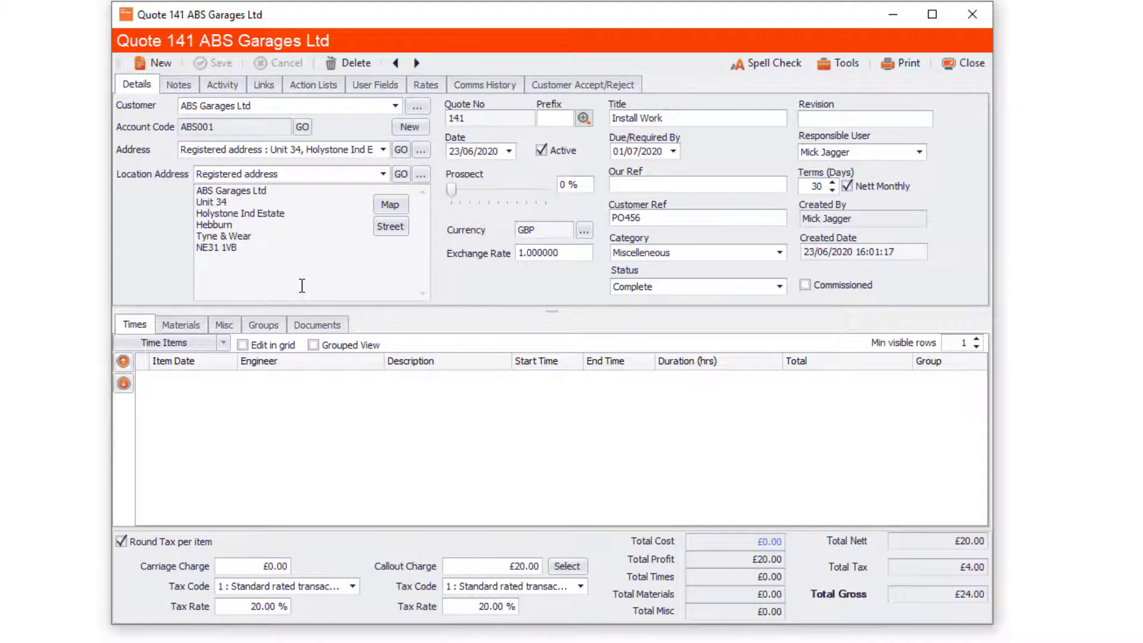
left_click(219, 87)
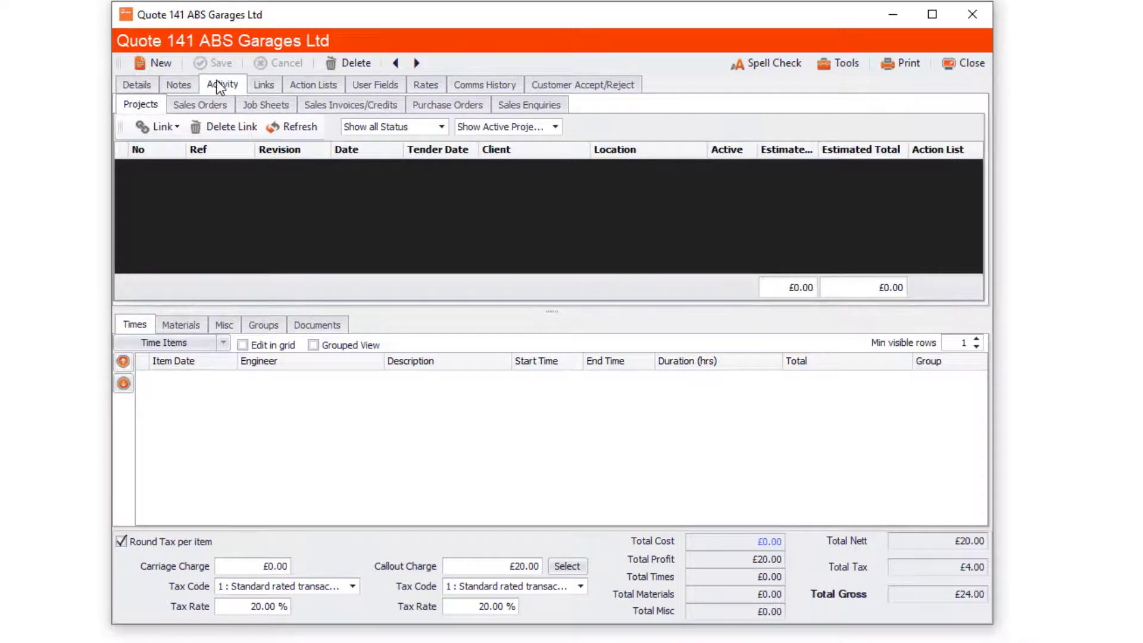
left_click(323, 108)
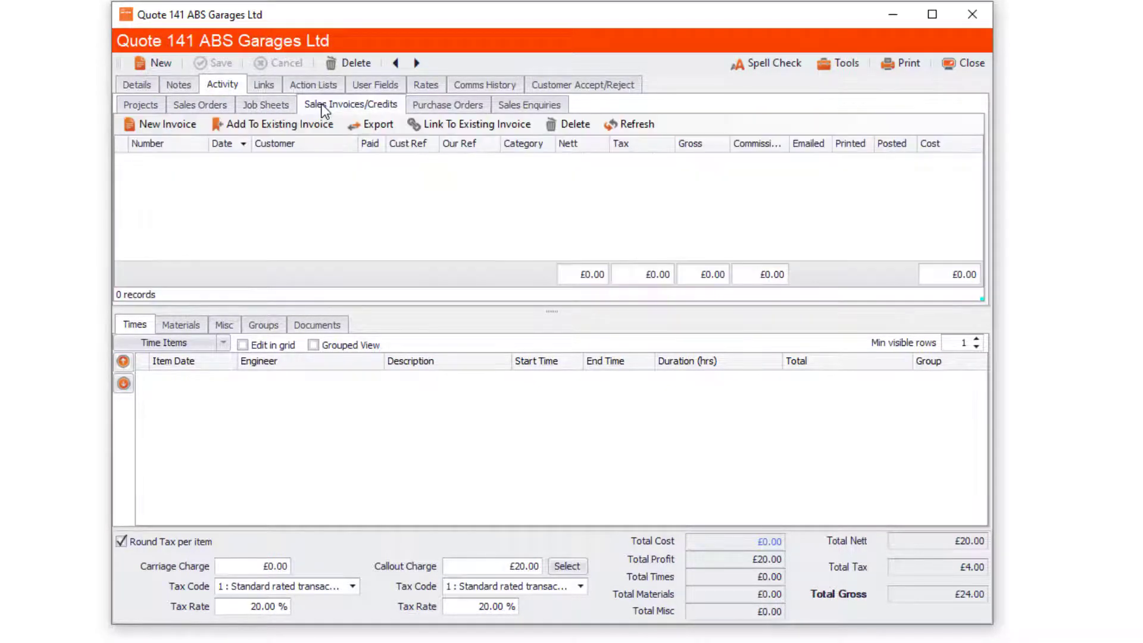
left_click(159, 124)
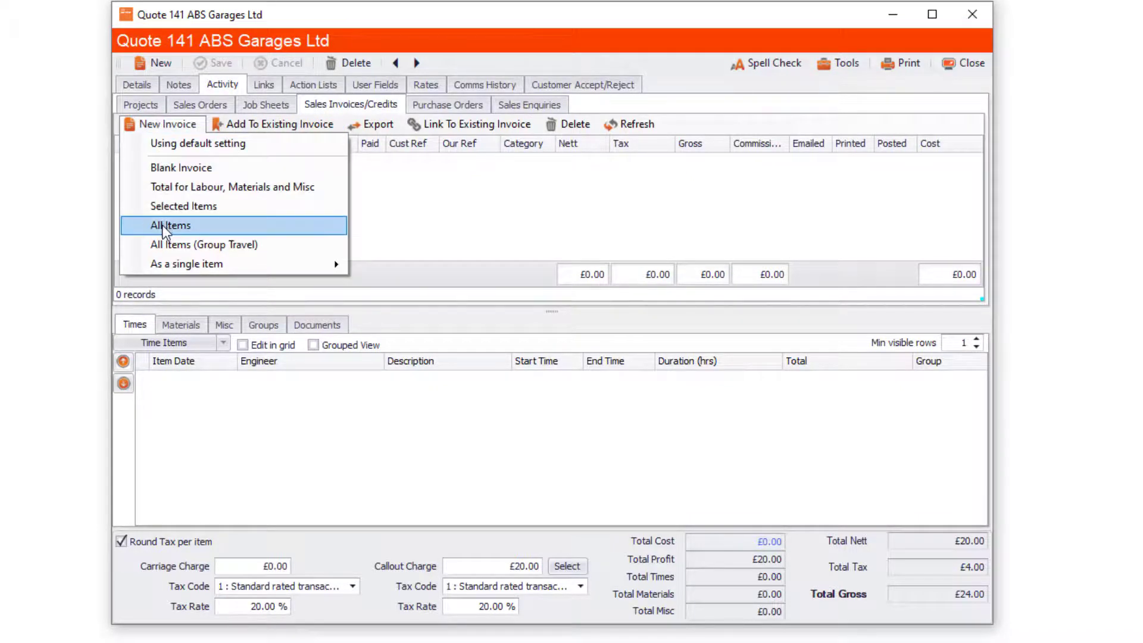
left_click(215, 144)
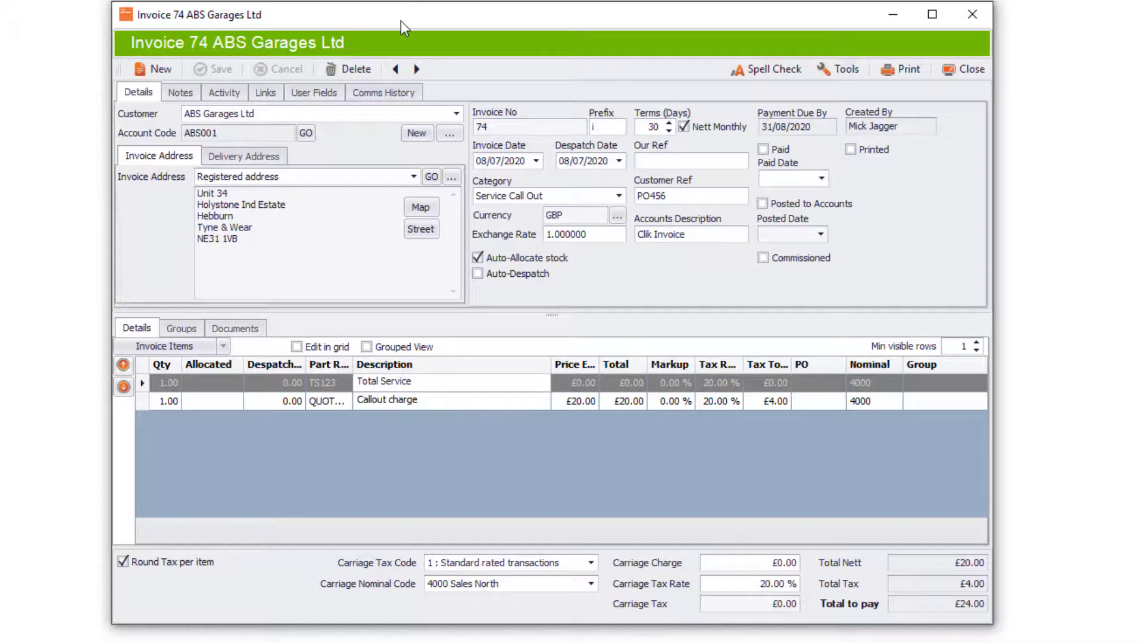
Link the existing "Install Work" job sheet to the new ABS Garages Ltd invoice and return to the quote's invoice list
left_click_drag(401, 21, 415, 65)
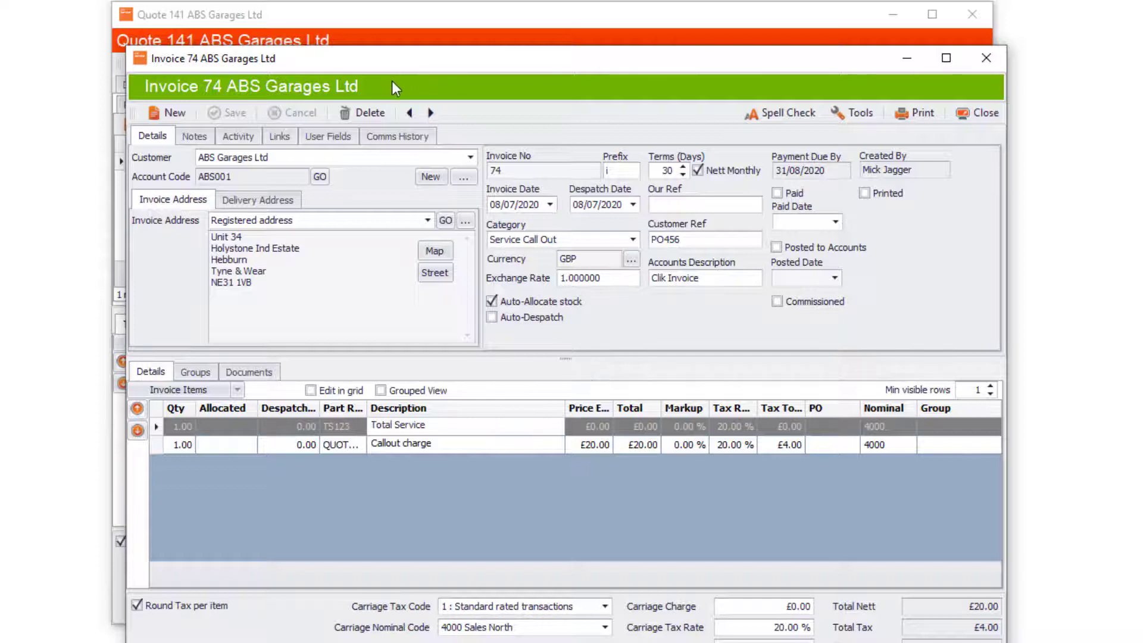
left_click(245, 138)
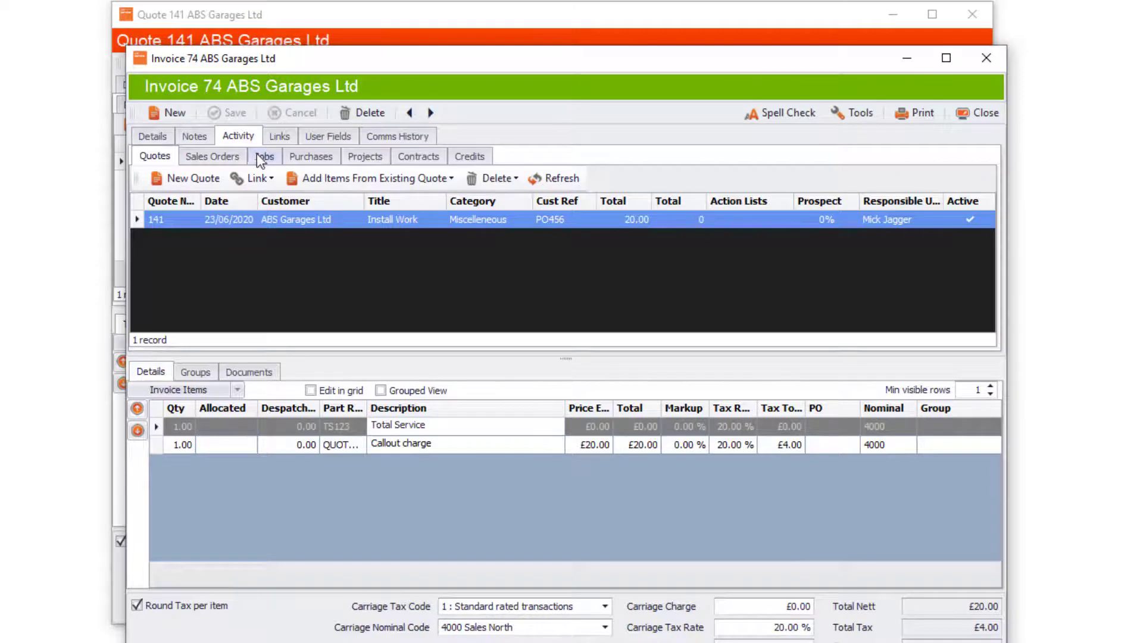
left_click(261, 158)
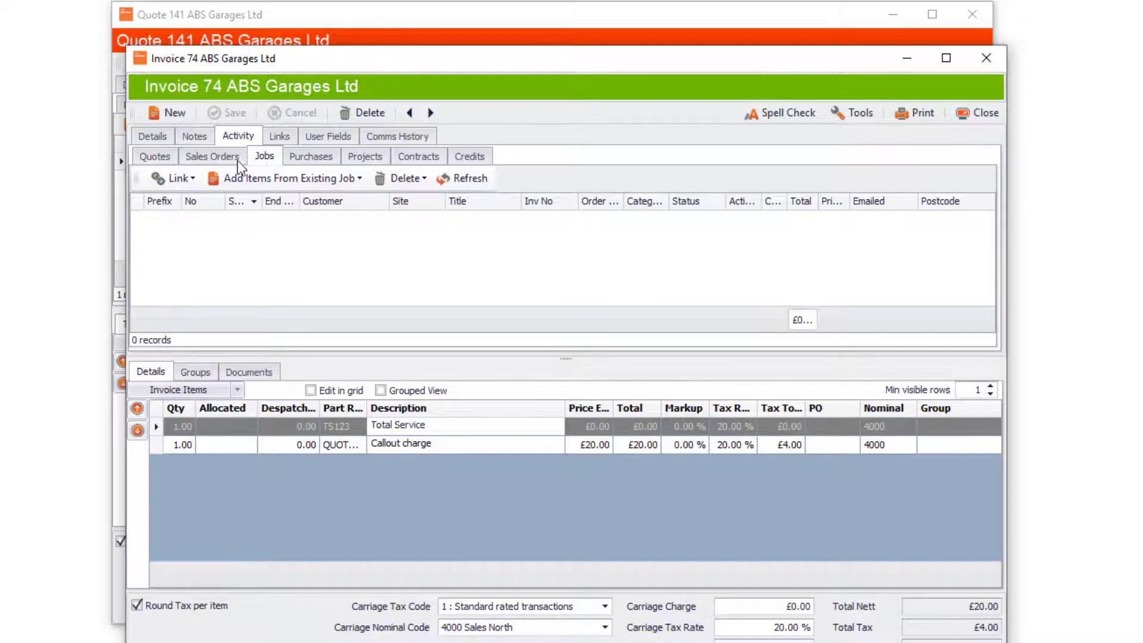
left_click(175, 178)
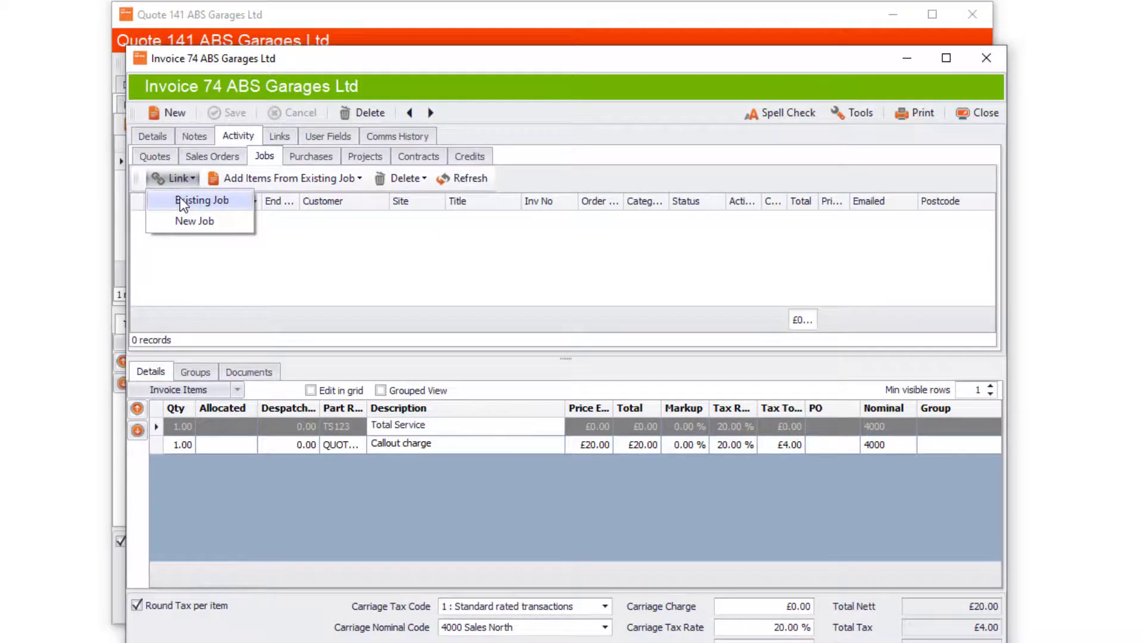
left_click(179, 200)
left_click(326, 164)
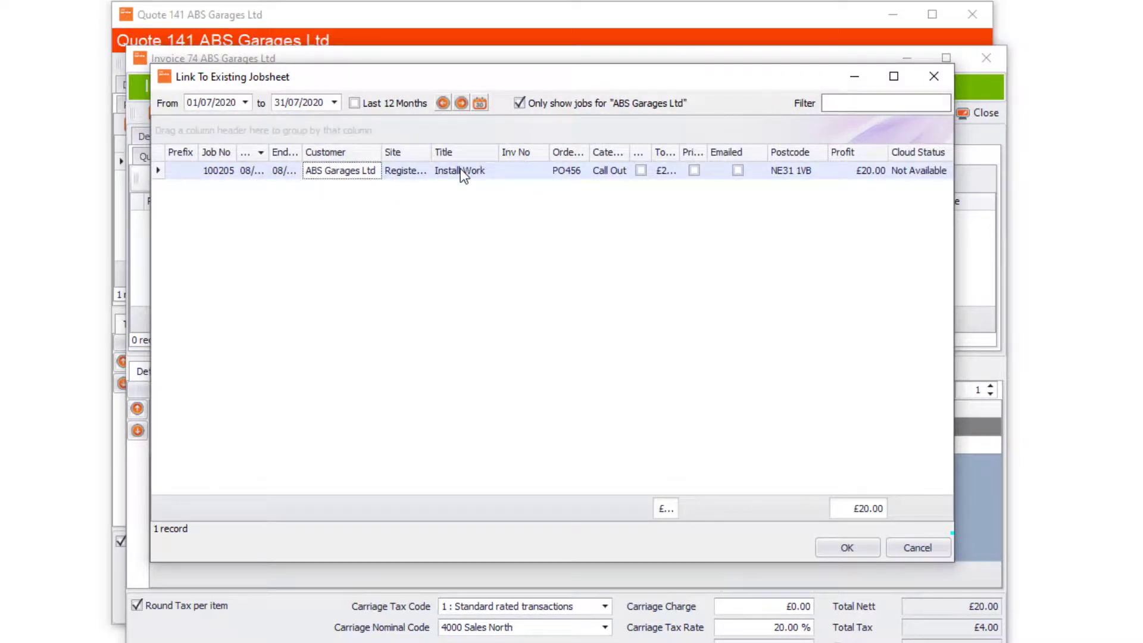
left_click(418, 172)
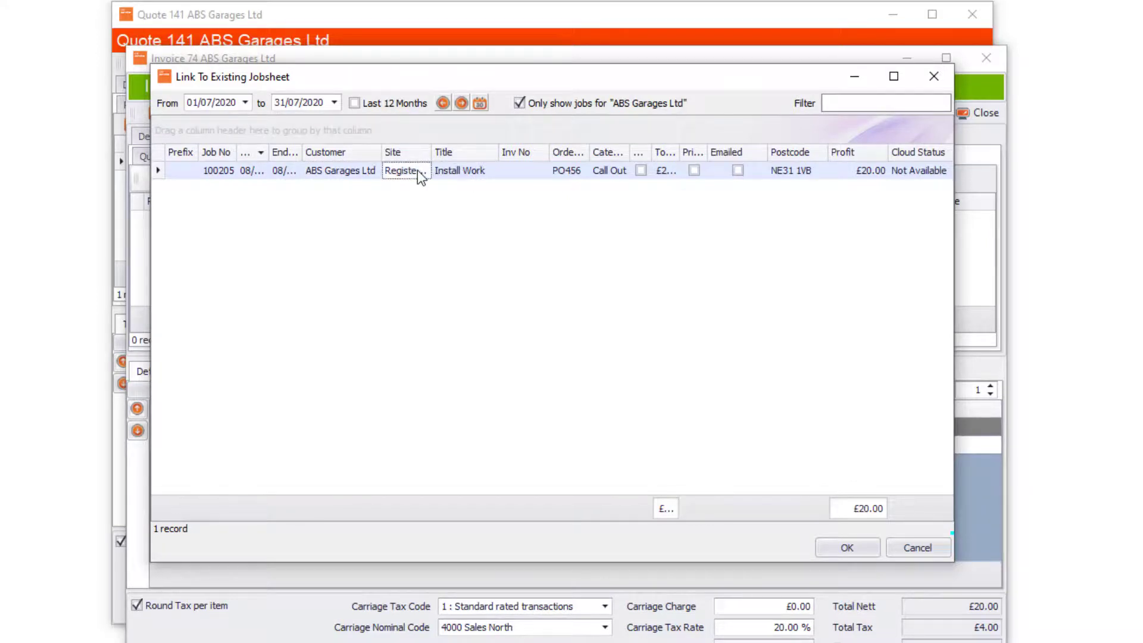
left_click(844, 550)
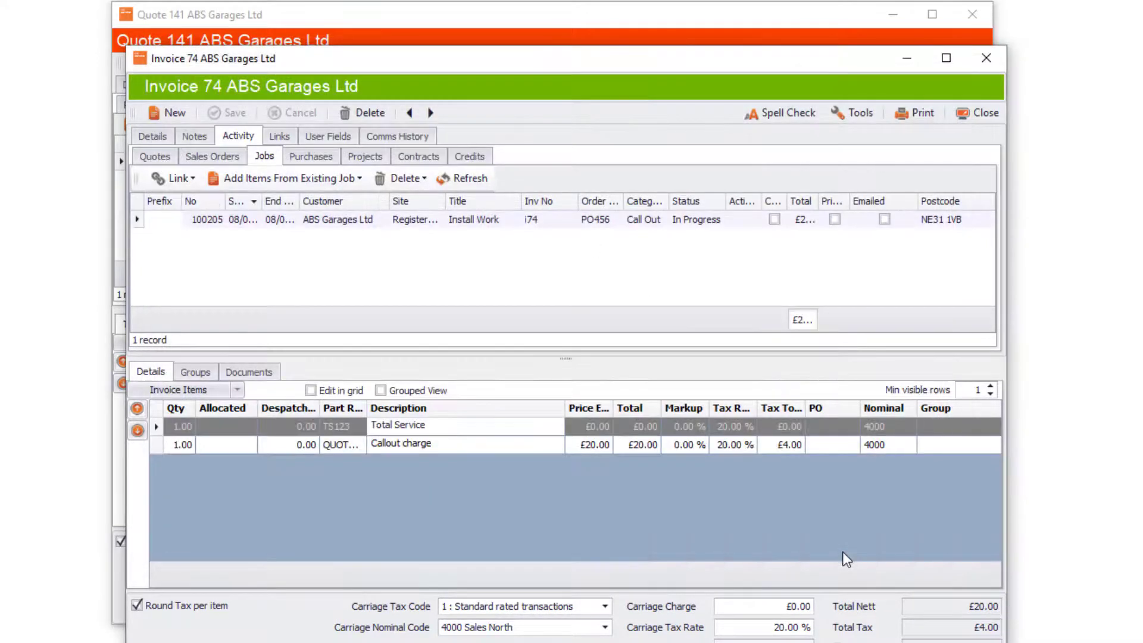
left_click(971, 119)
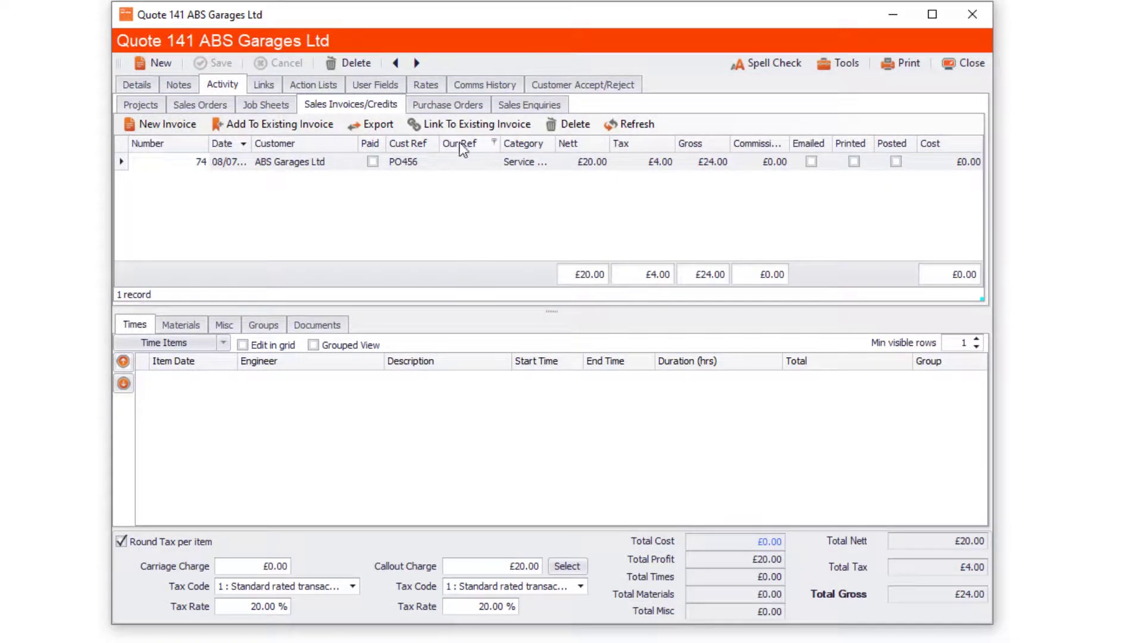
left_click(326, 165)
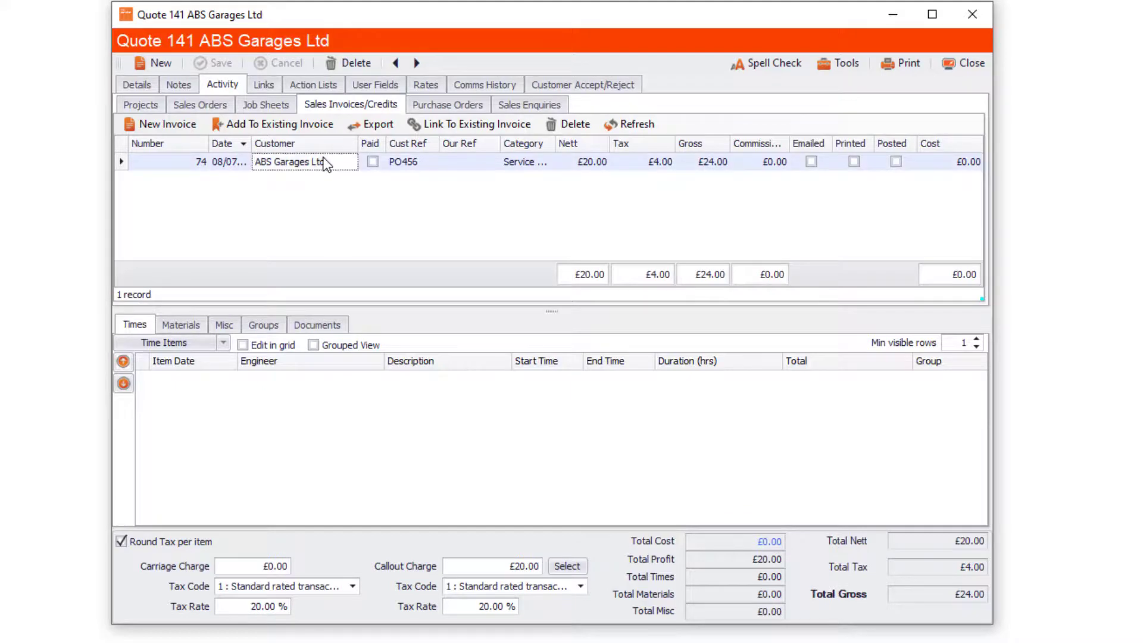
Open the ABS Garages Ltd invoice from the quote and examine its linked job and quote records and its tool options
double_click(326, 165)
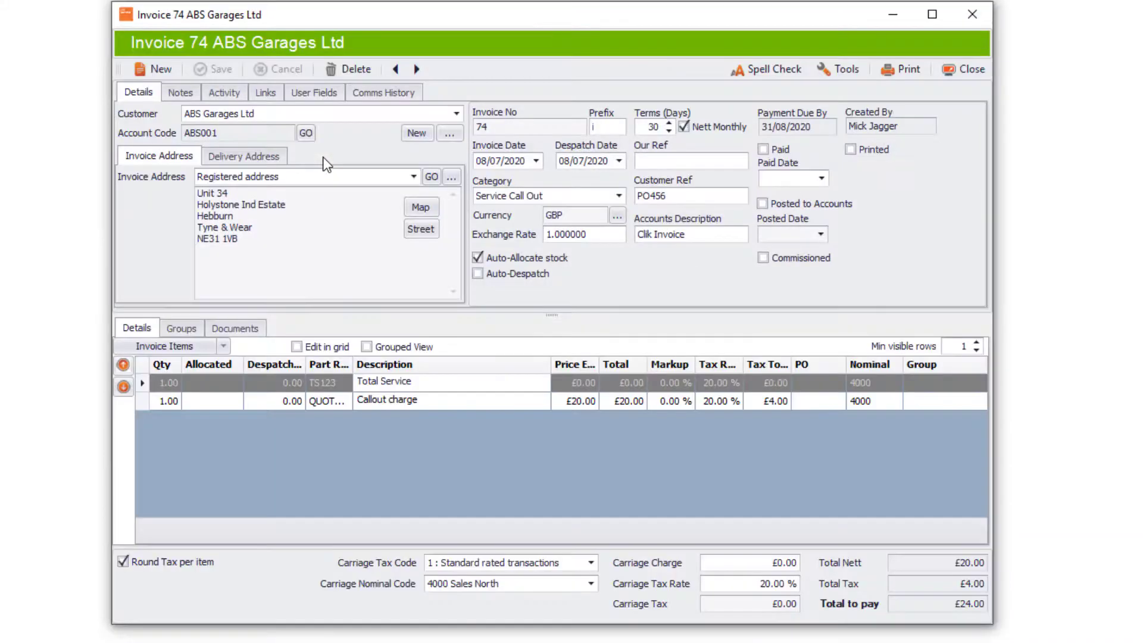
left_click(262, 95)
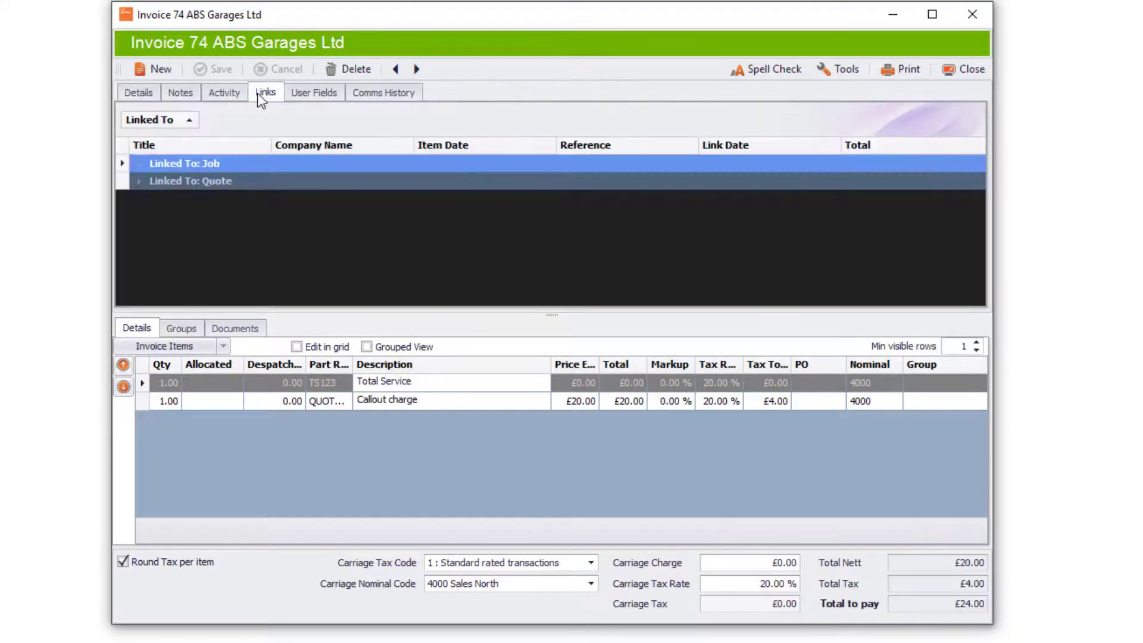
left_click(134, 166)
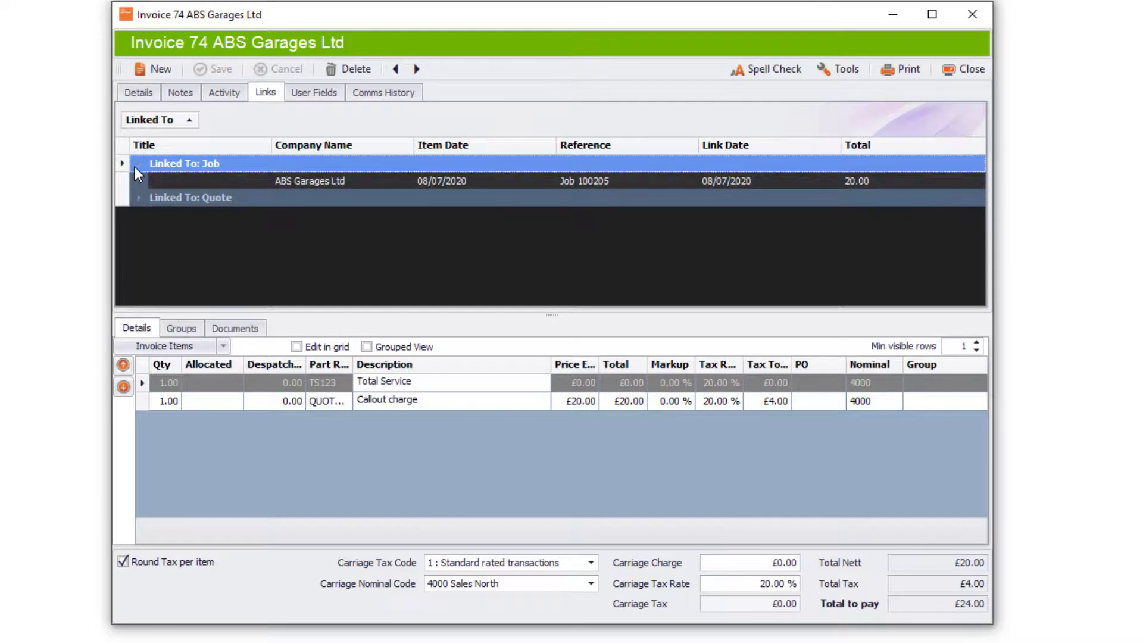
left_click(133, 198)
left_click(135, 198)
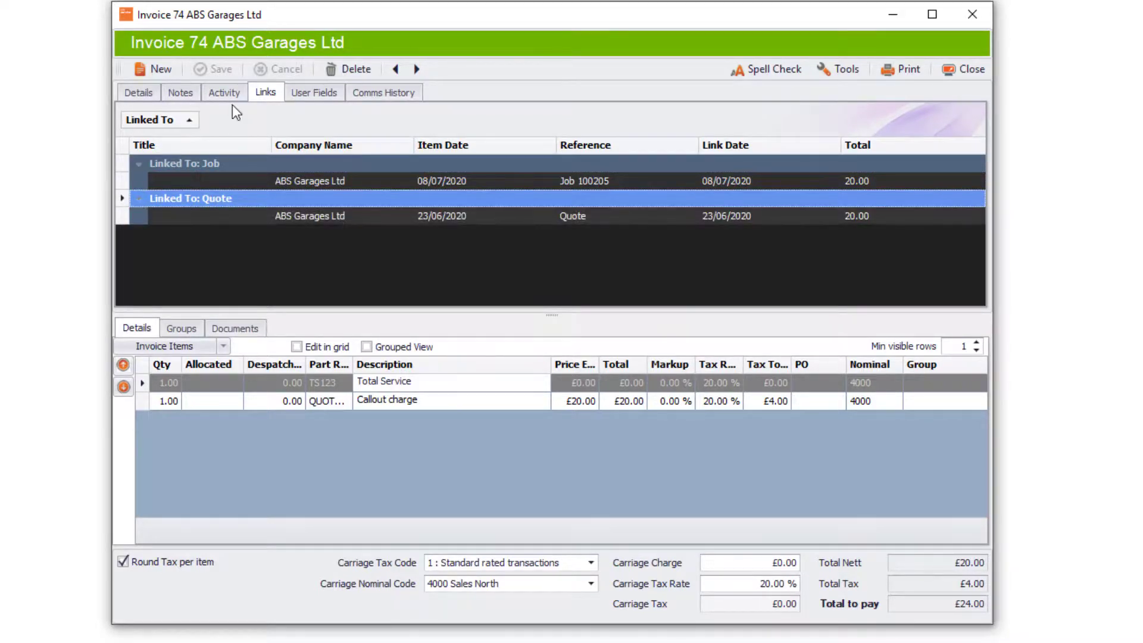
left_click(844, 69)
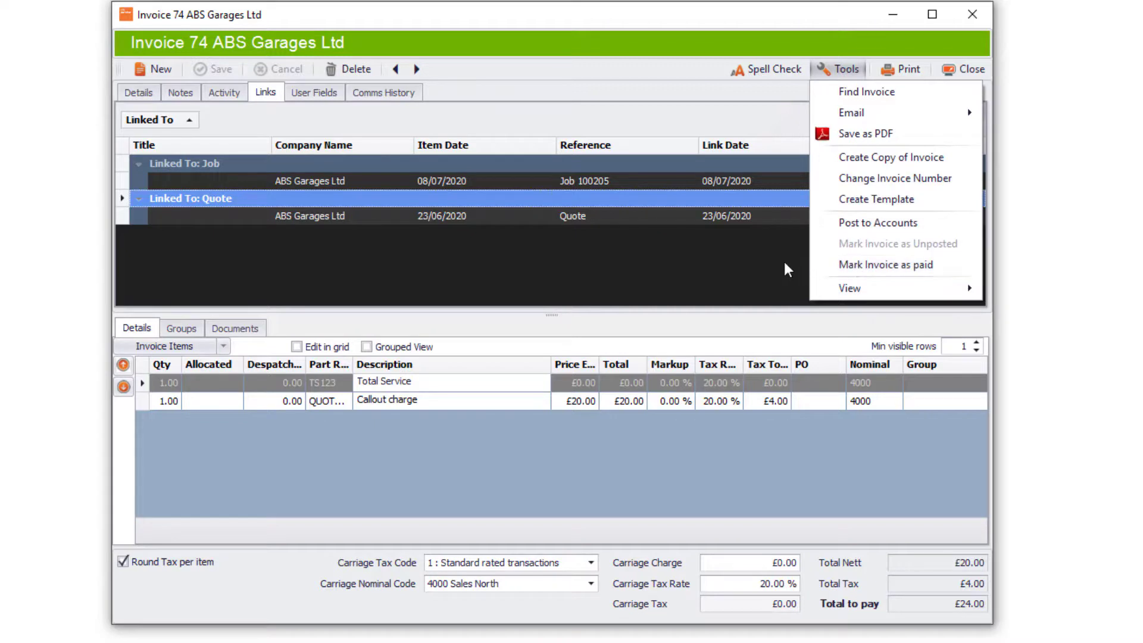
left_click(720, 257)
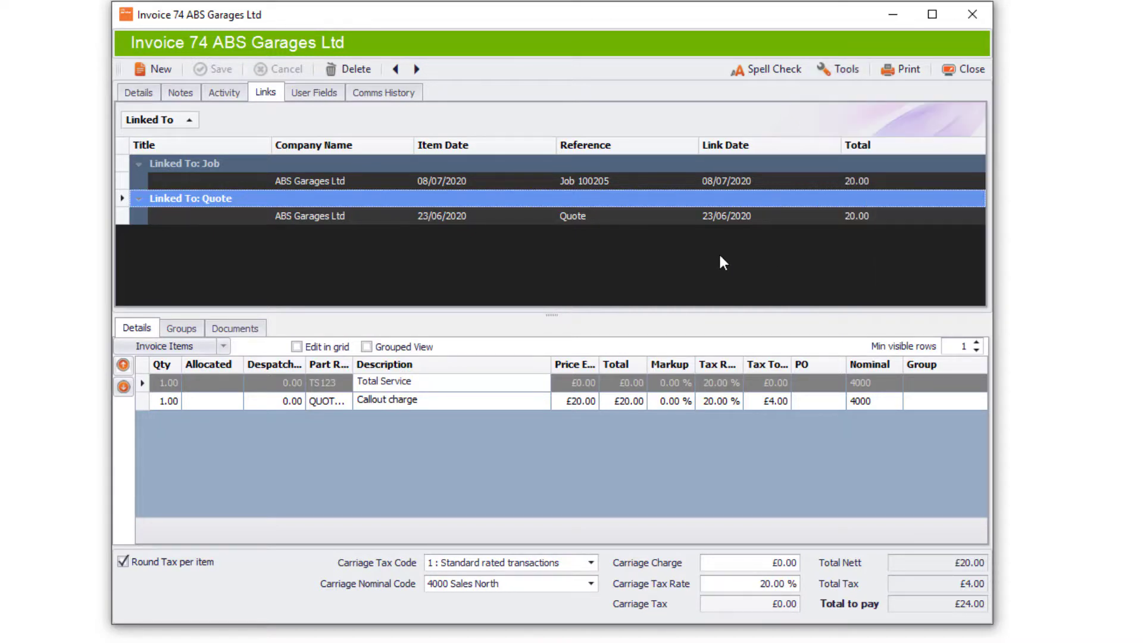